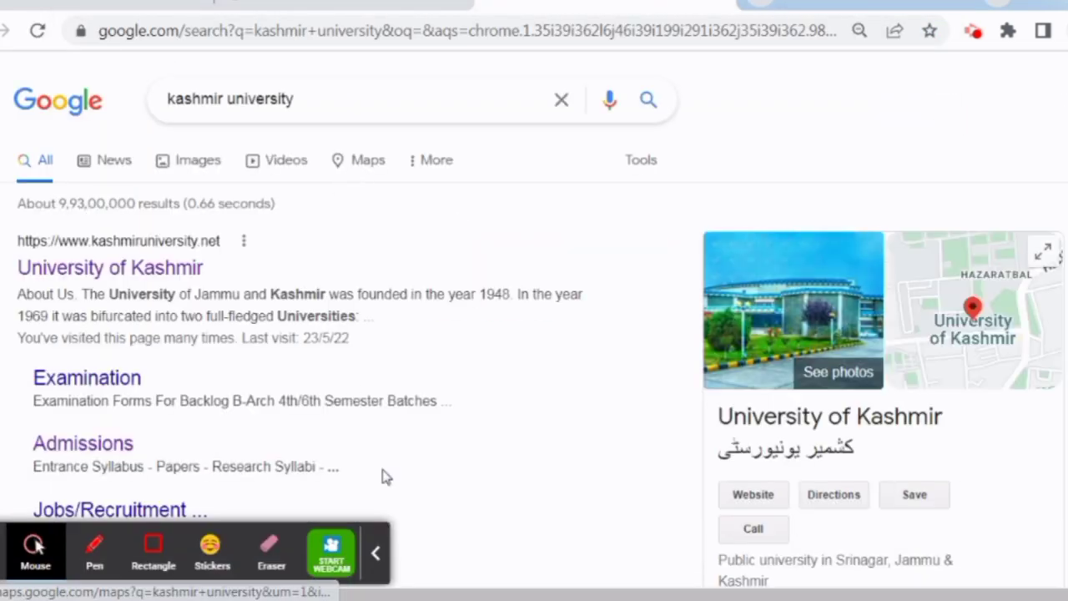
Open the University of Kashmir official site from the 'kashmir university' Google results.
click(377, 571)
scroll(209, 298, down, 2)
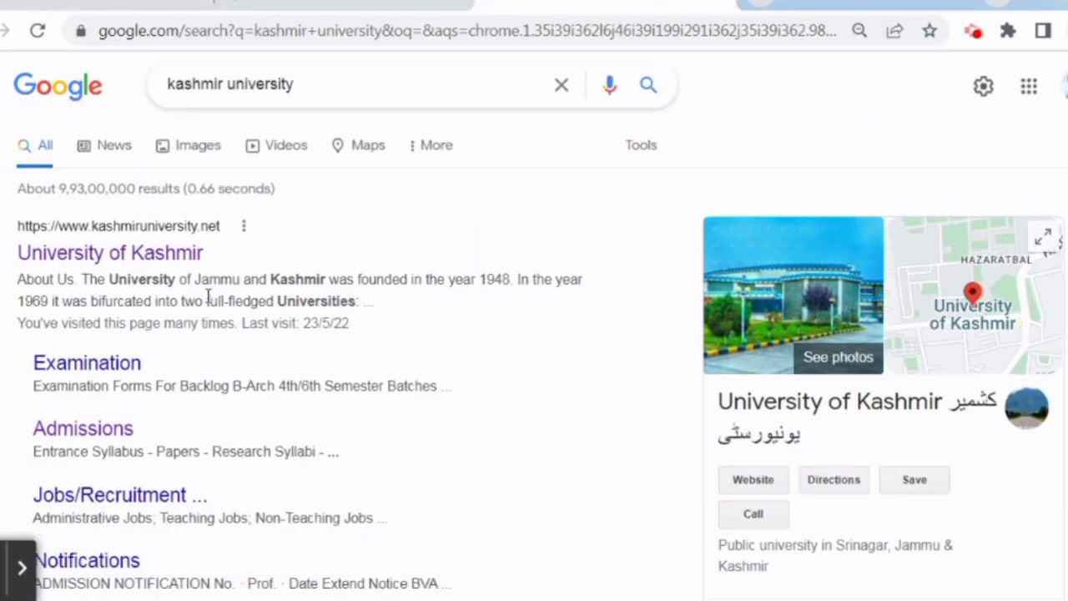
scroll(259, 276, up, 2)
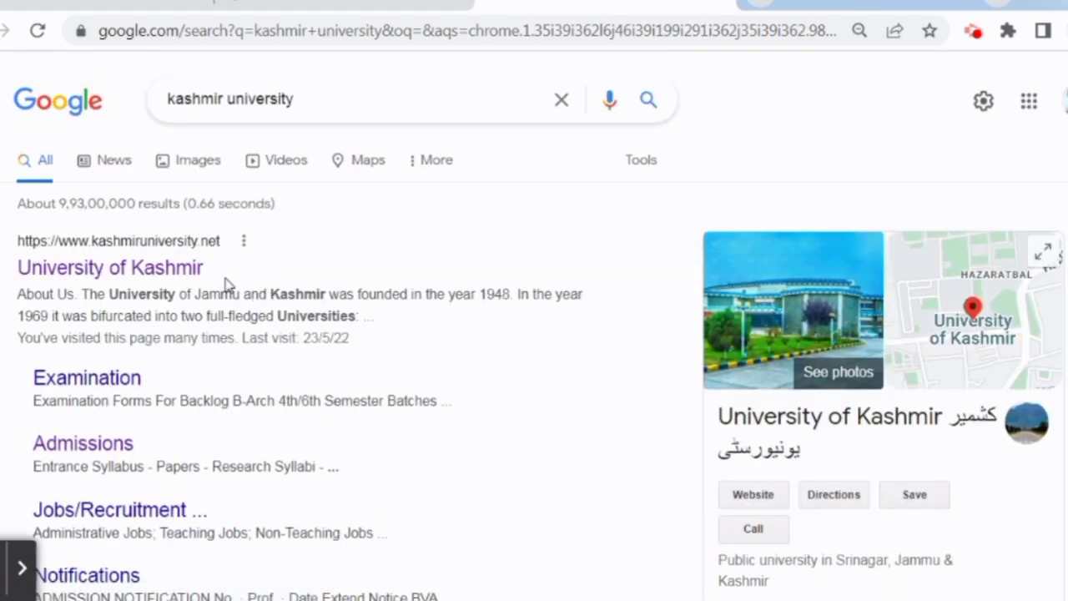
click(184, 275)
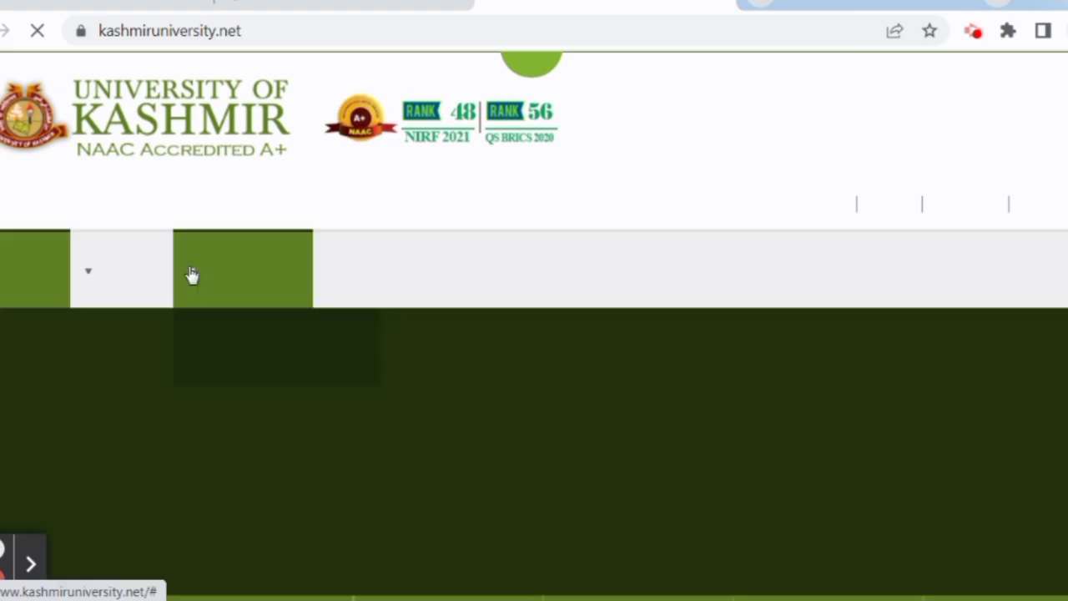
Go to the ADMISSIONS page and bring up its Active Links list of 2022 application forms.
mouse_move(213, 299)
scroll(281, 405, down, 5)
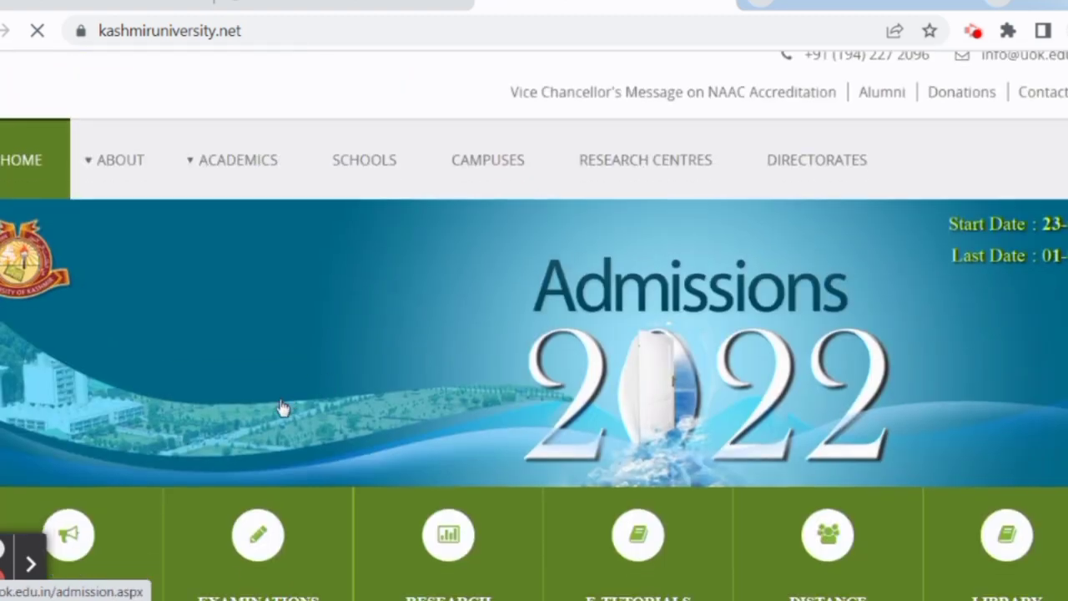
scroll(250, 342, down, 1)
scroll(238, 342, up, 1)
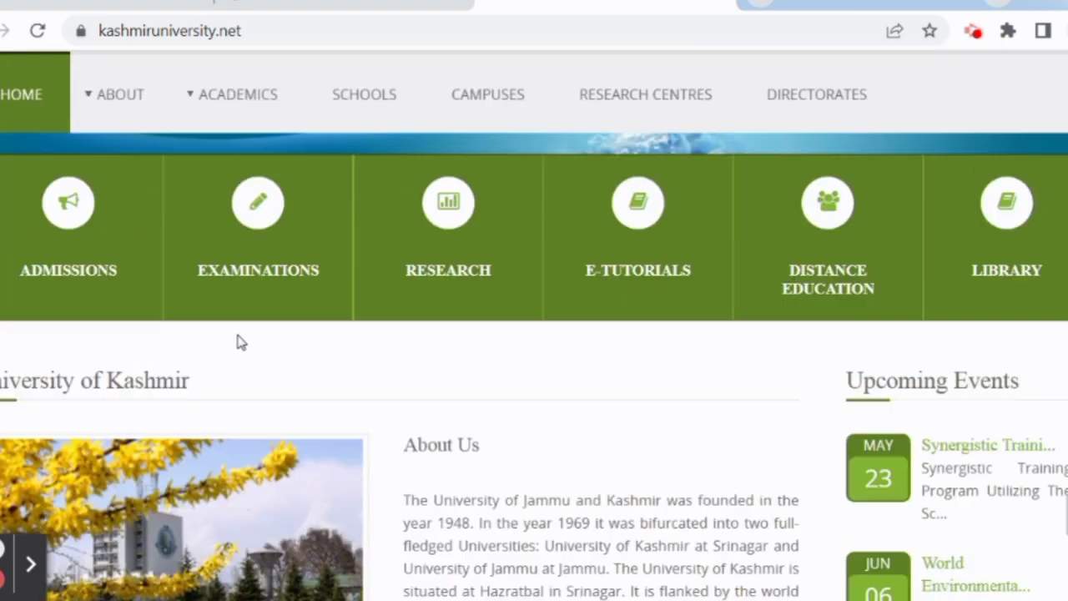
click(64, 271)
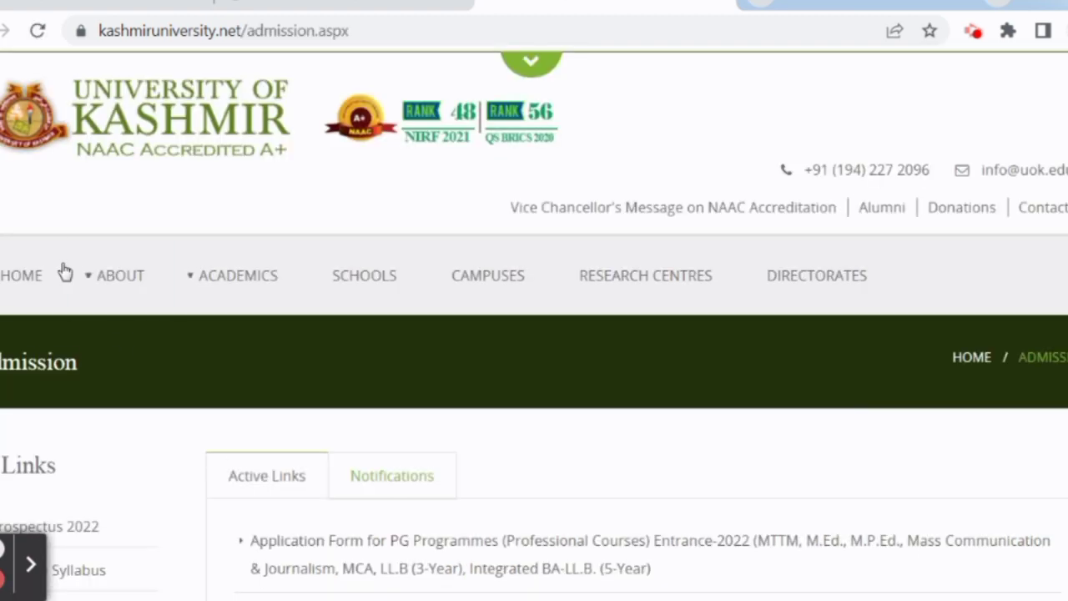
scroll(405, 398, down, 3)
scroll(405, 398, down, 1)
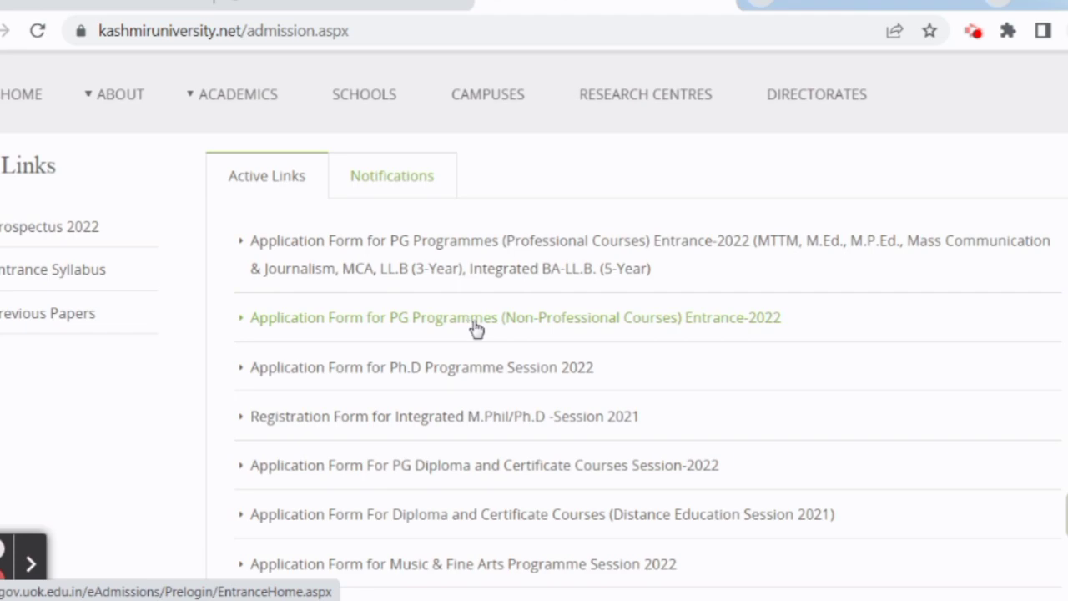
Open the PG Programmes (Non-Professional Courses) Entrance-2022 form and proceed past the instructions to student registration.
click(553, 328)
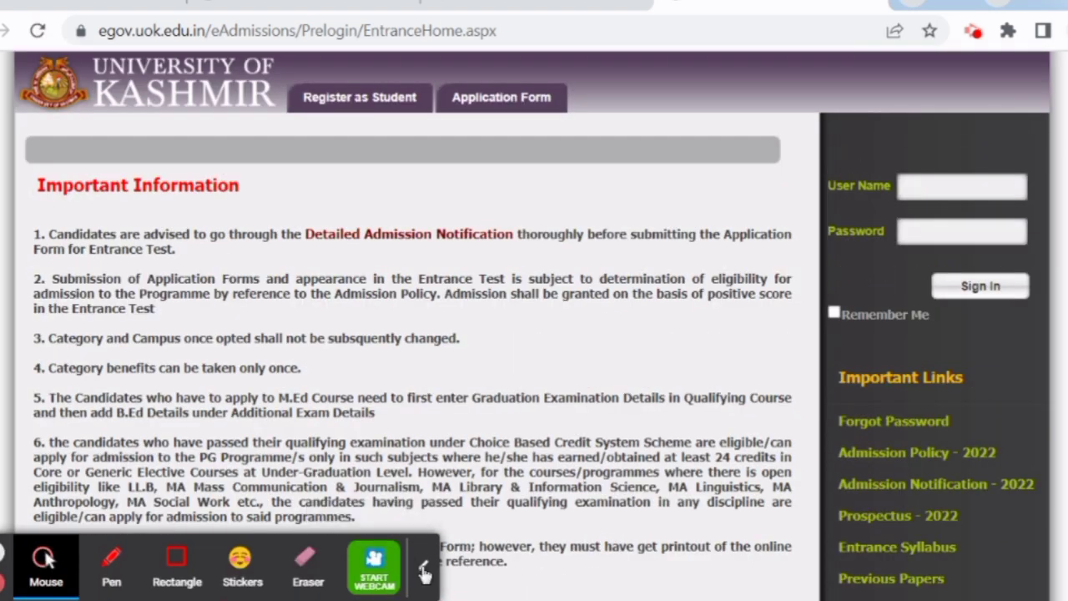
scroll(380, 409, down, 2)
scroll(423, 378, down, 7)
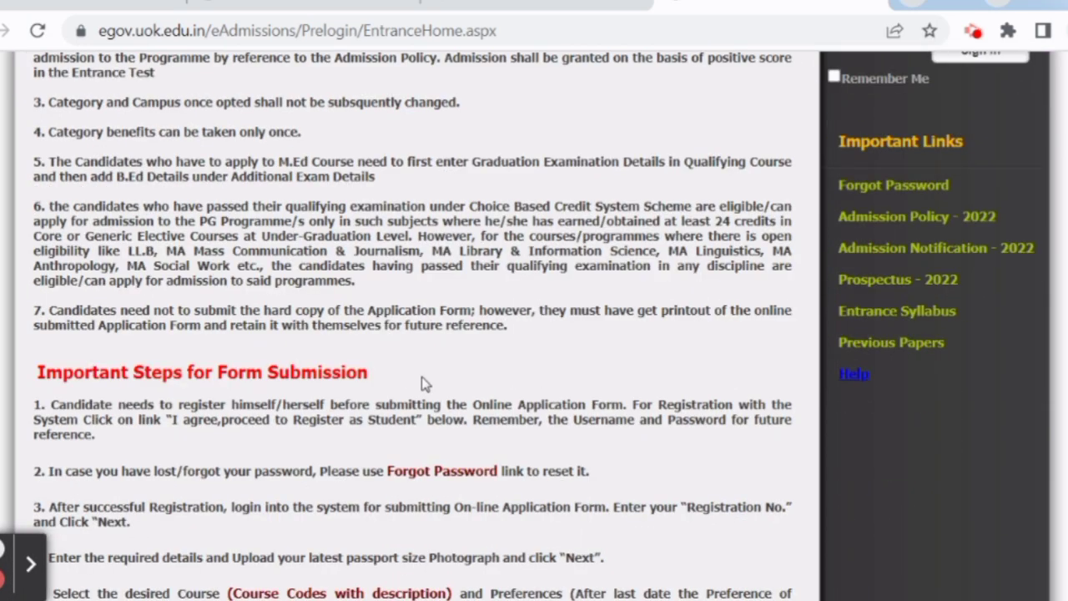
scroll(392, 442, down, 1)
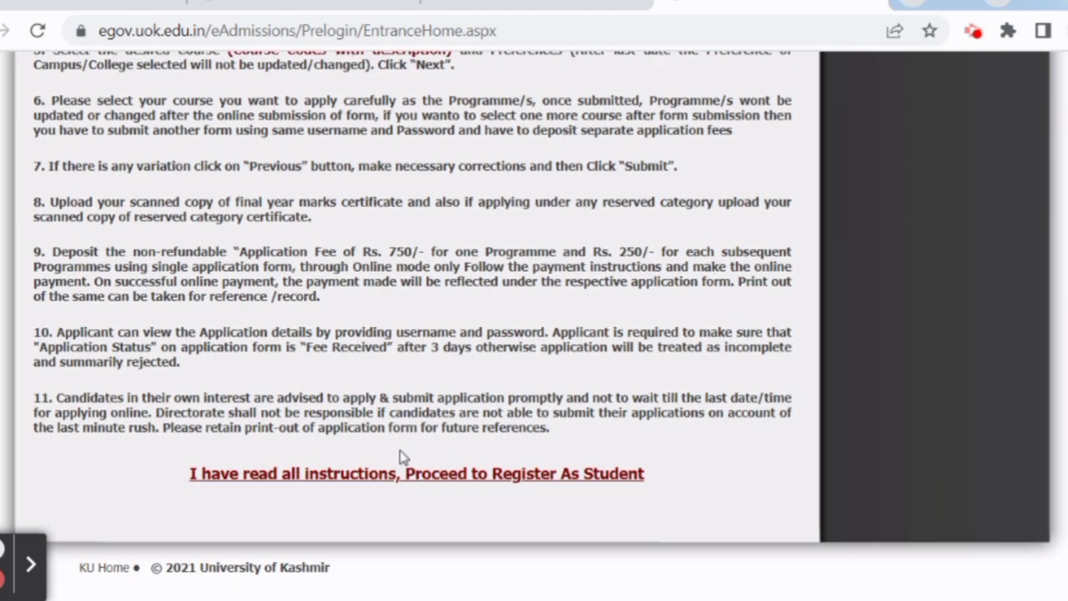
click(371, 482)
scroll(425, 420, down, 2)
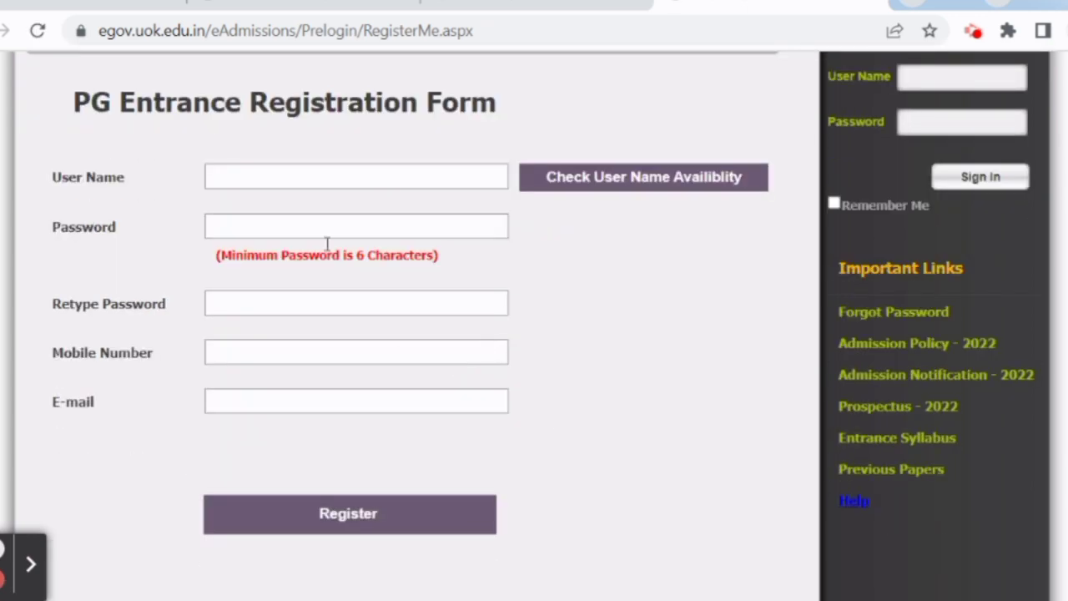
click(315, 176)
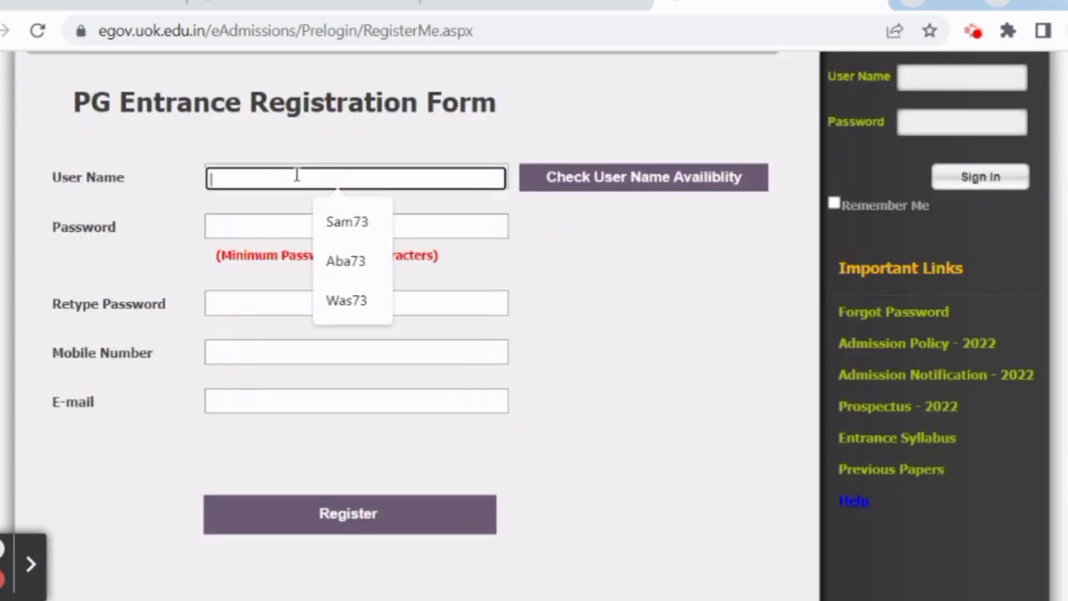
click(286, 152)
click(270, 170)
click(215, 221)
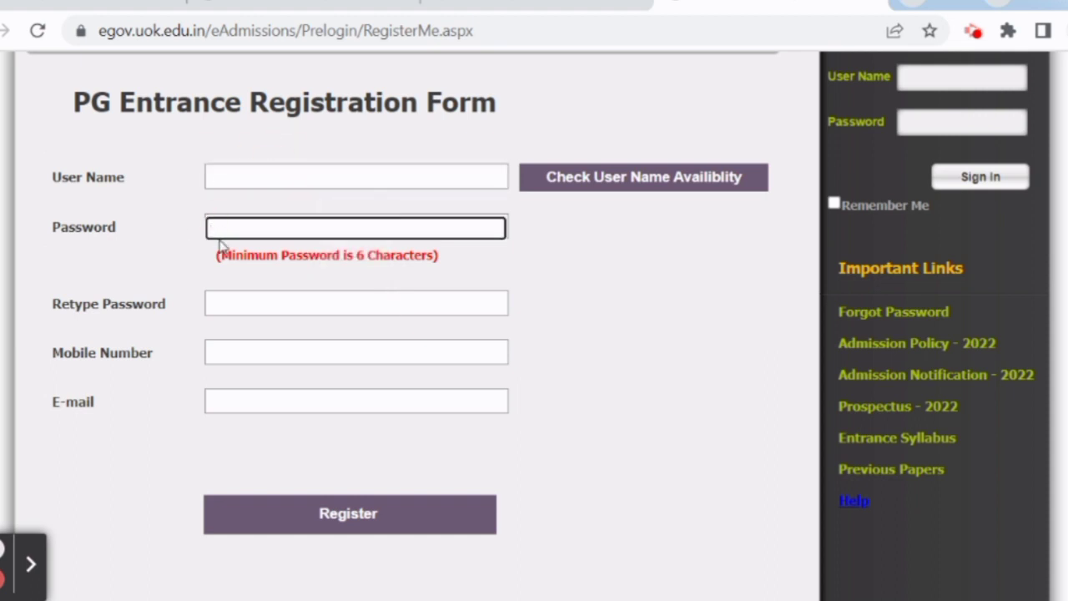
click(240, 303)
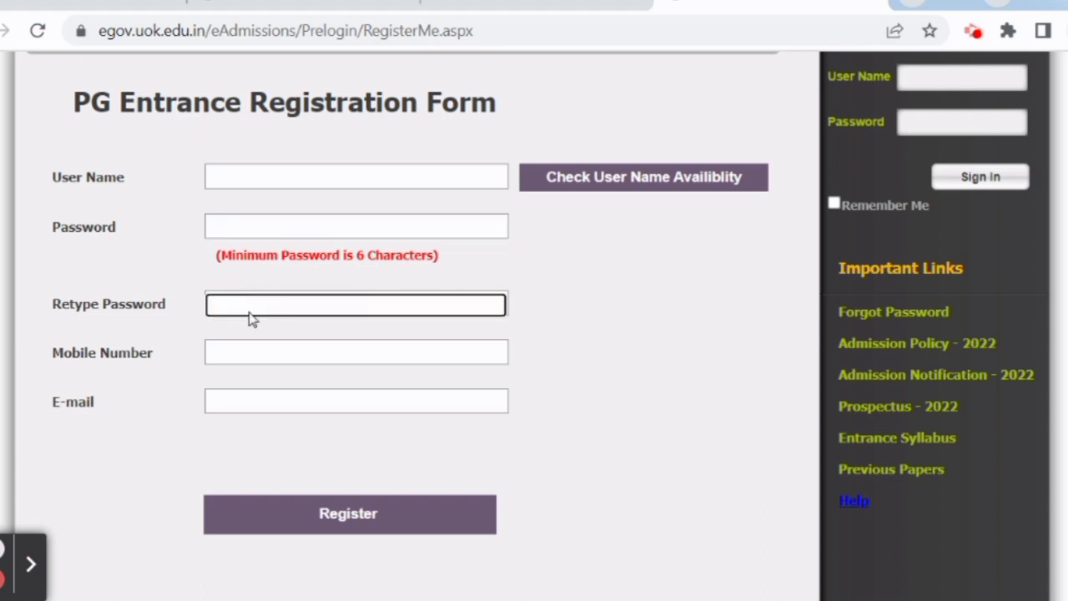
click(254, 374)
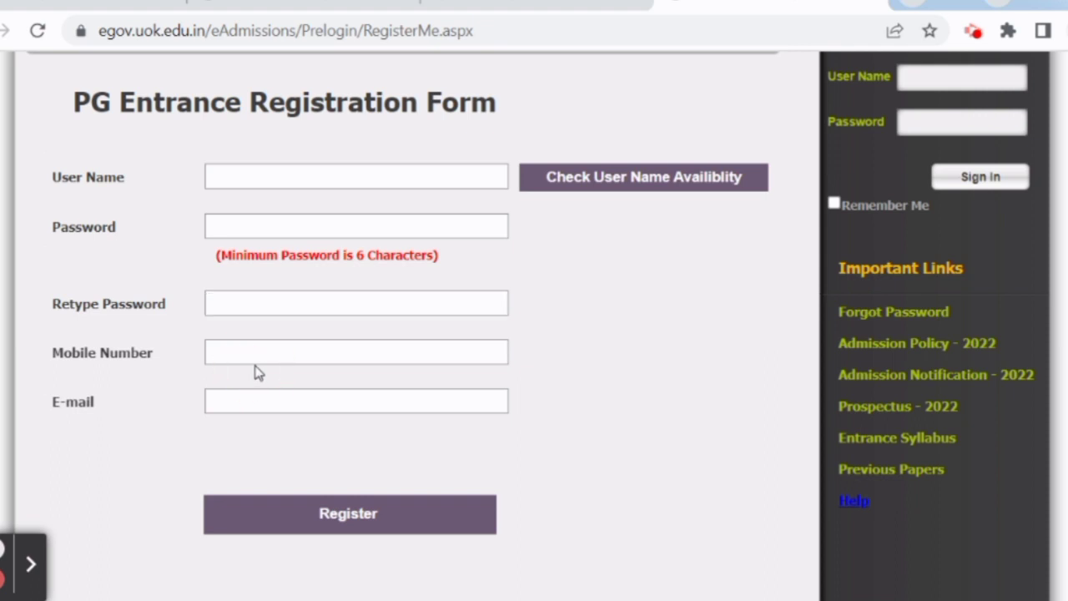
click(344, 353)
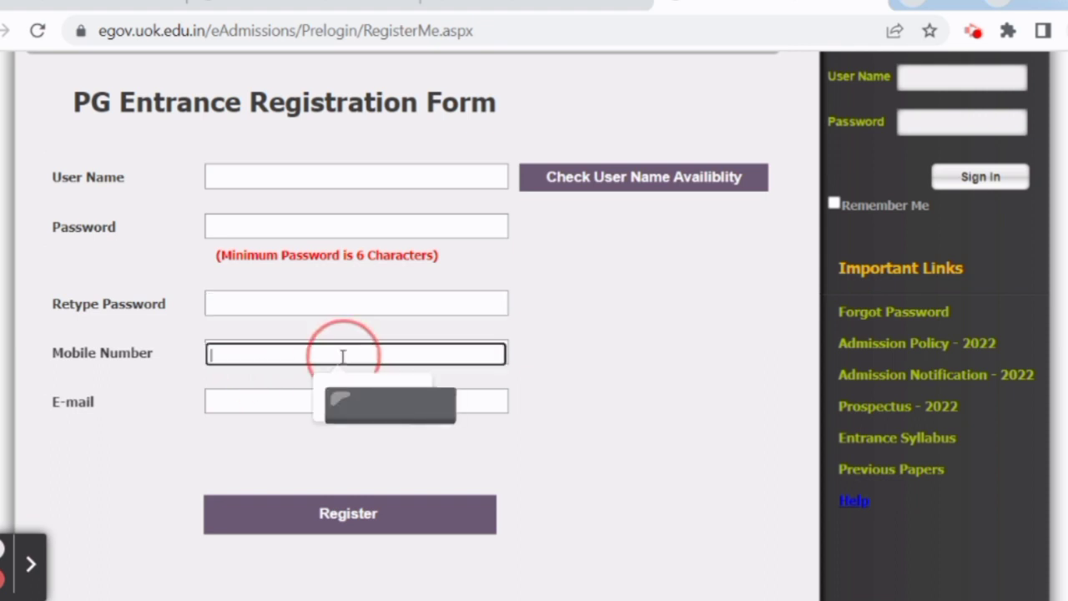
click(299, 402)
click(516, 395)
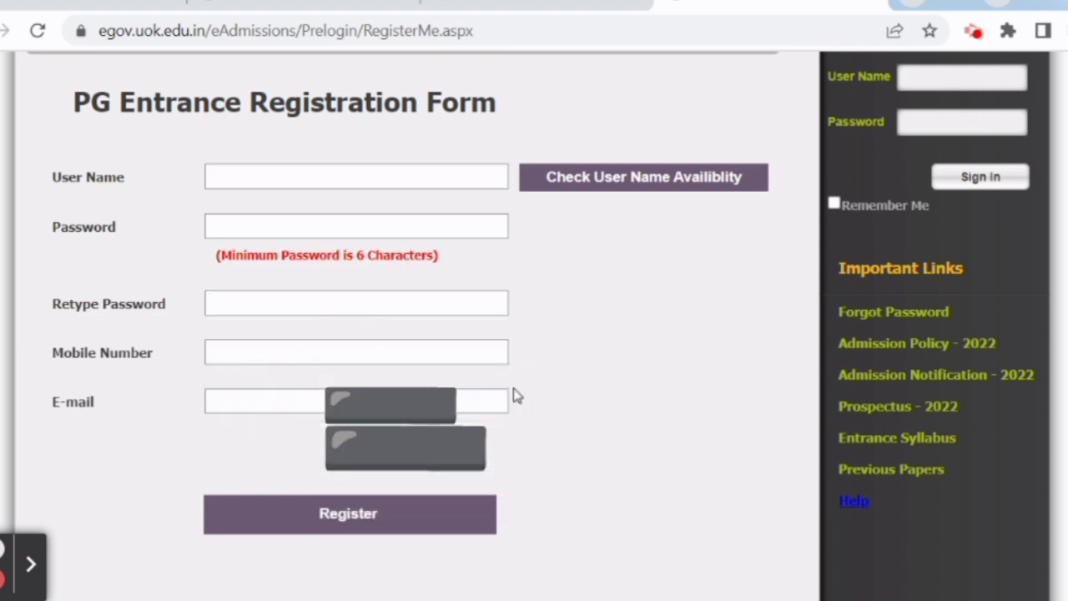
scroll(389, 317, up, 3)
click(335, 287)
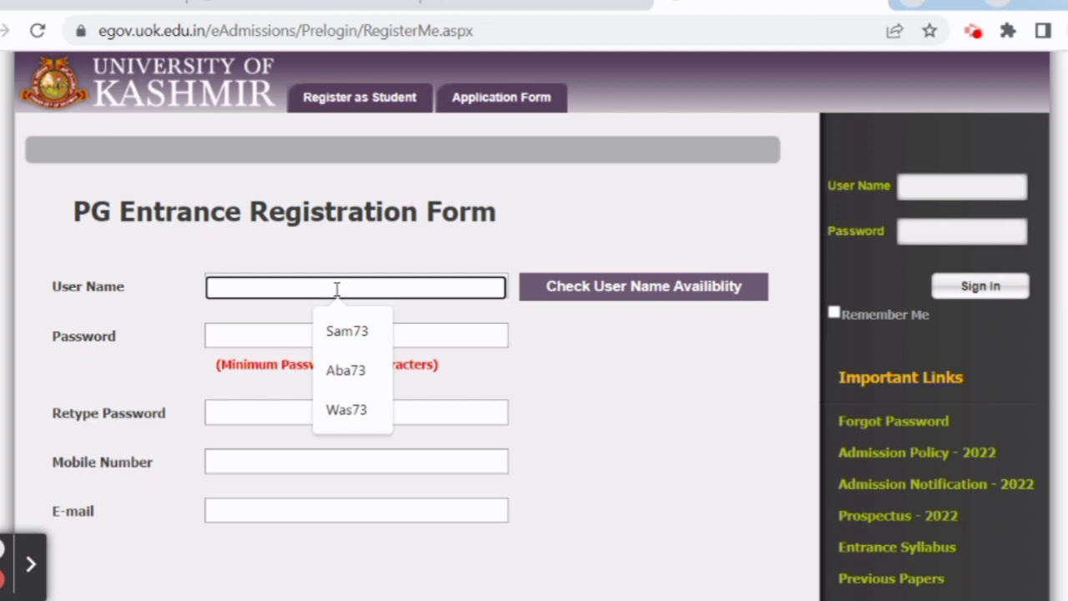
Enter a user name and confirm it is available.
text(w)
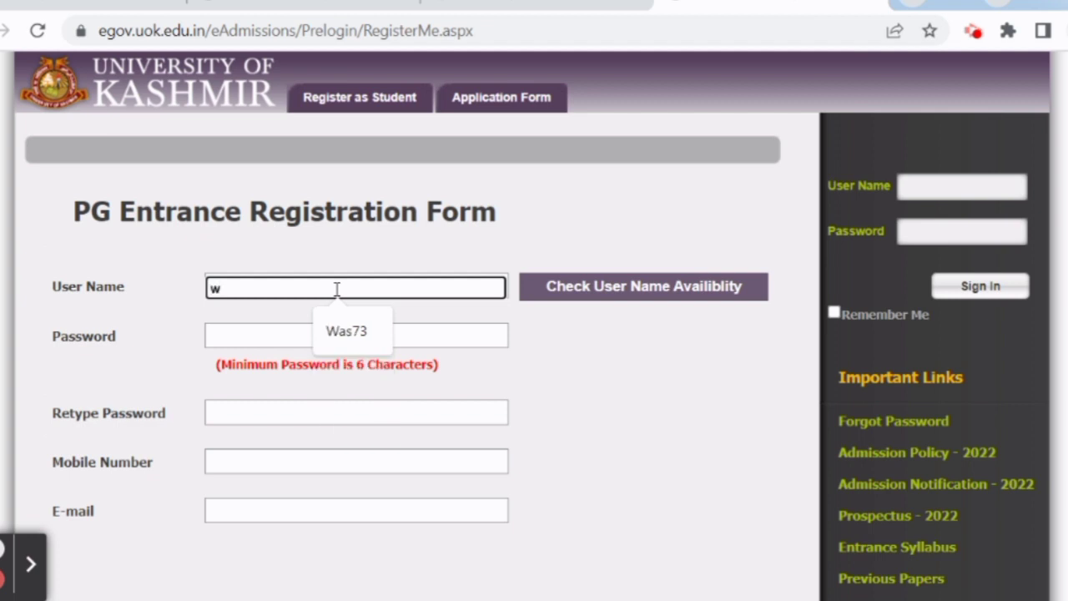
key(BackSpace)
text(mas73)
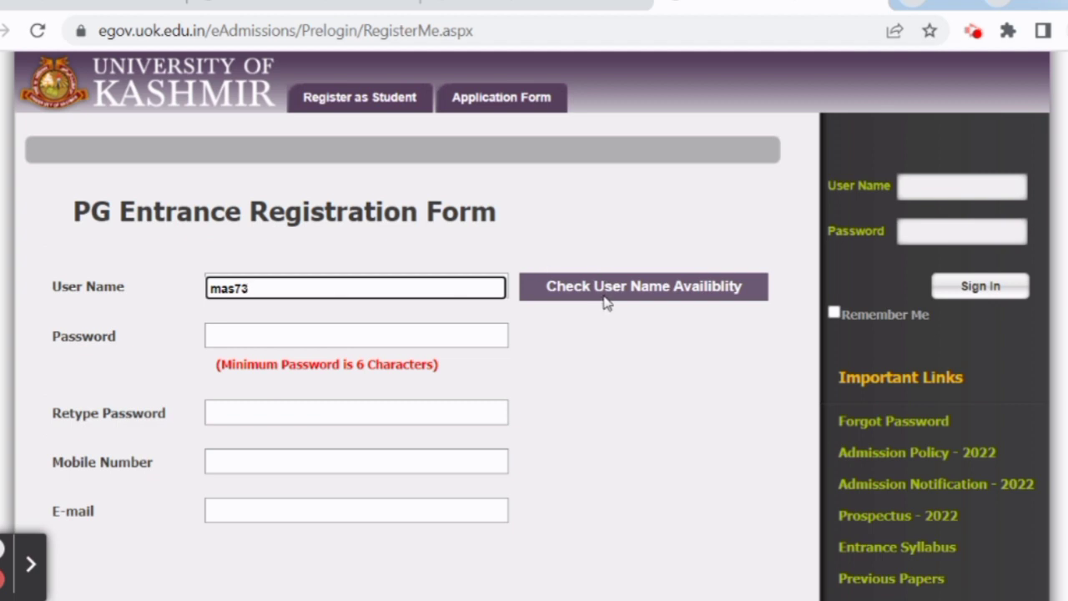
click(605, 302)
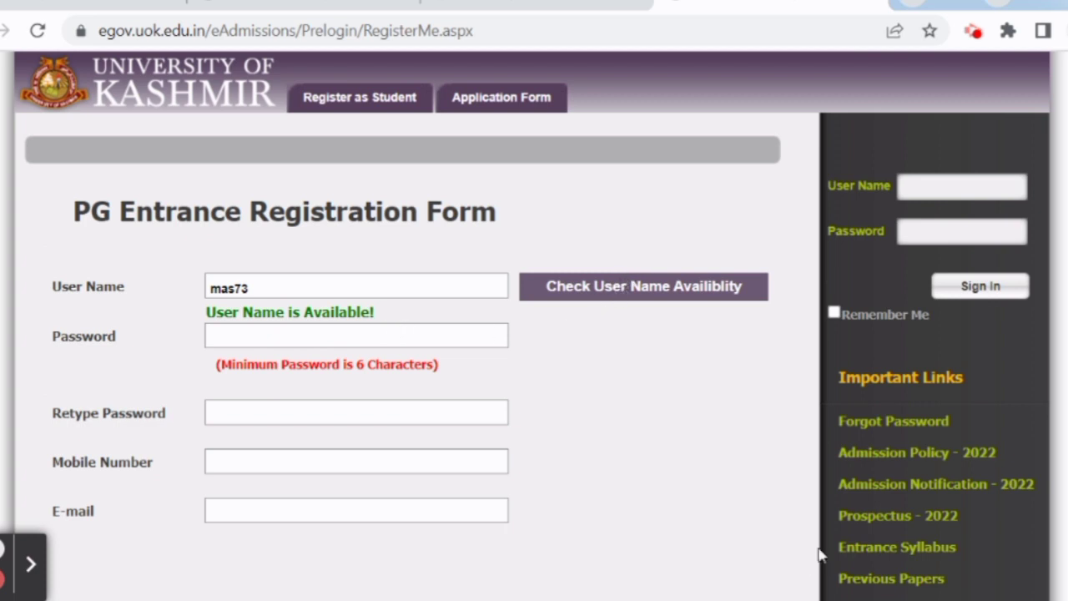
Complete the remaining registration details and register the student account.
scroll(538, 419, down, 3)
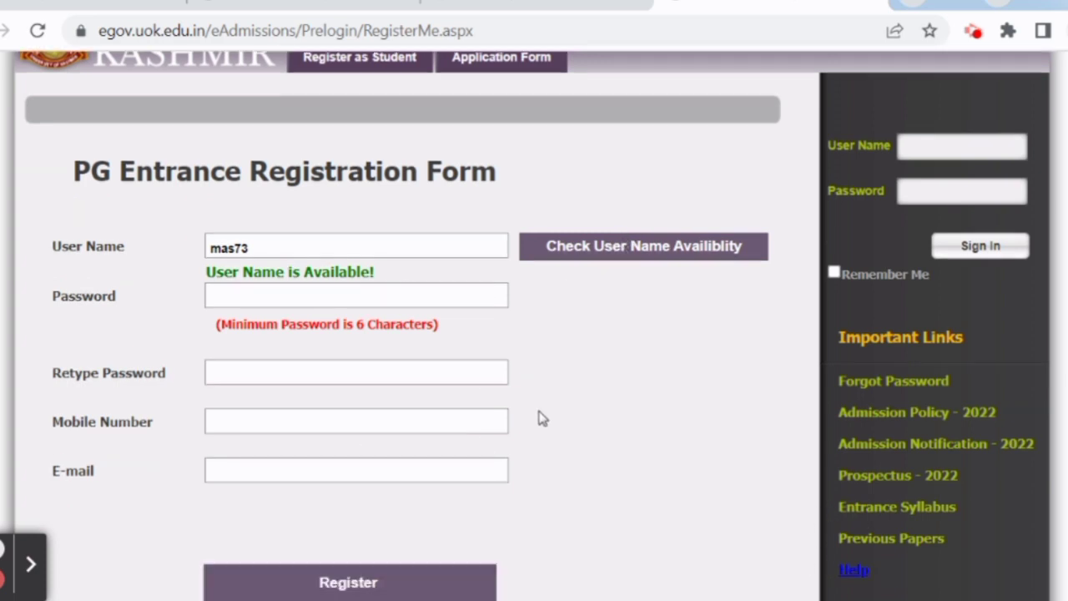
scroll(589, 382, up, 1)
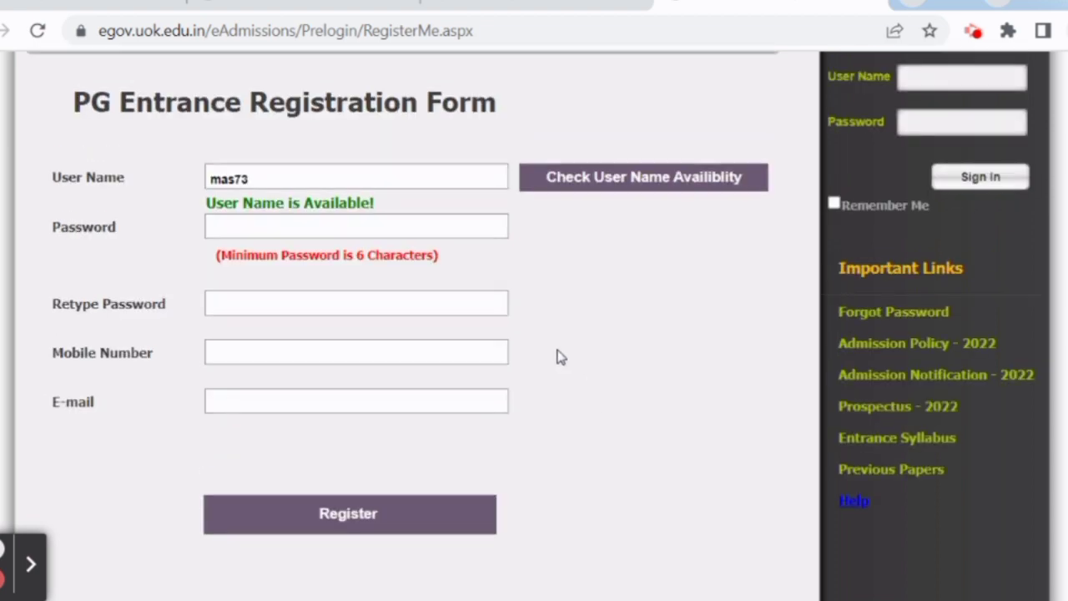
scroll(559, 410, down, 1)
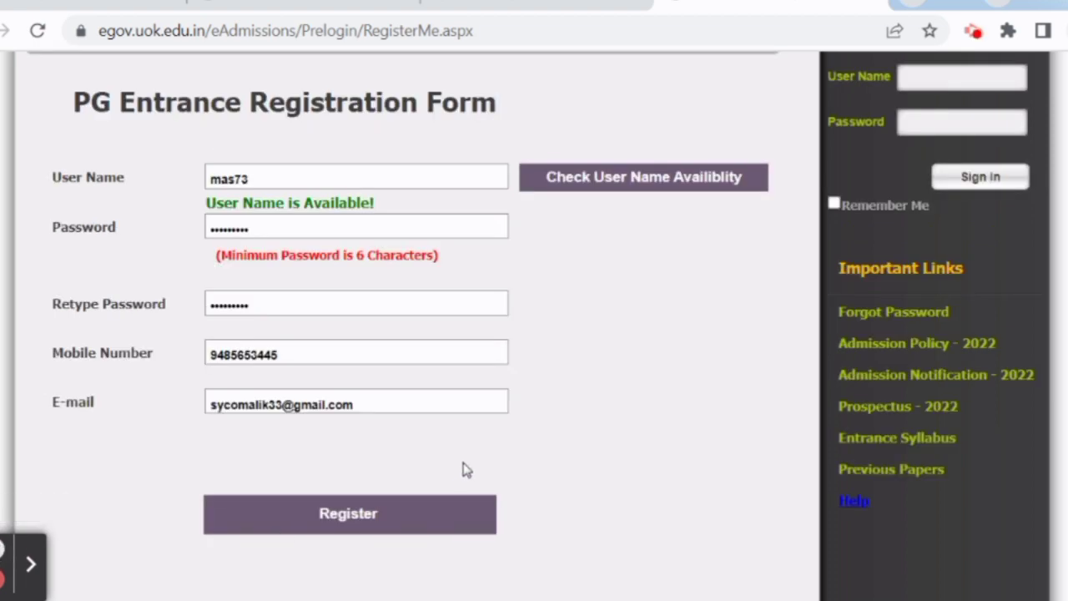
click(431, 518)
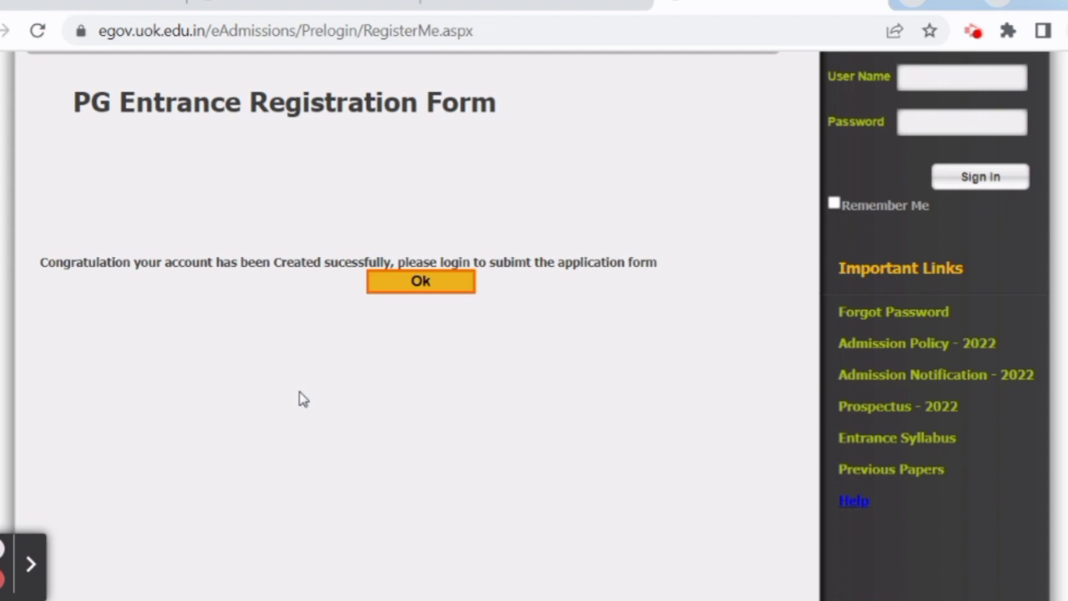
Dismiss the success message and sign in with the new user name and password.
scroll(551, 376, up, 2)
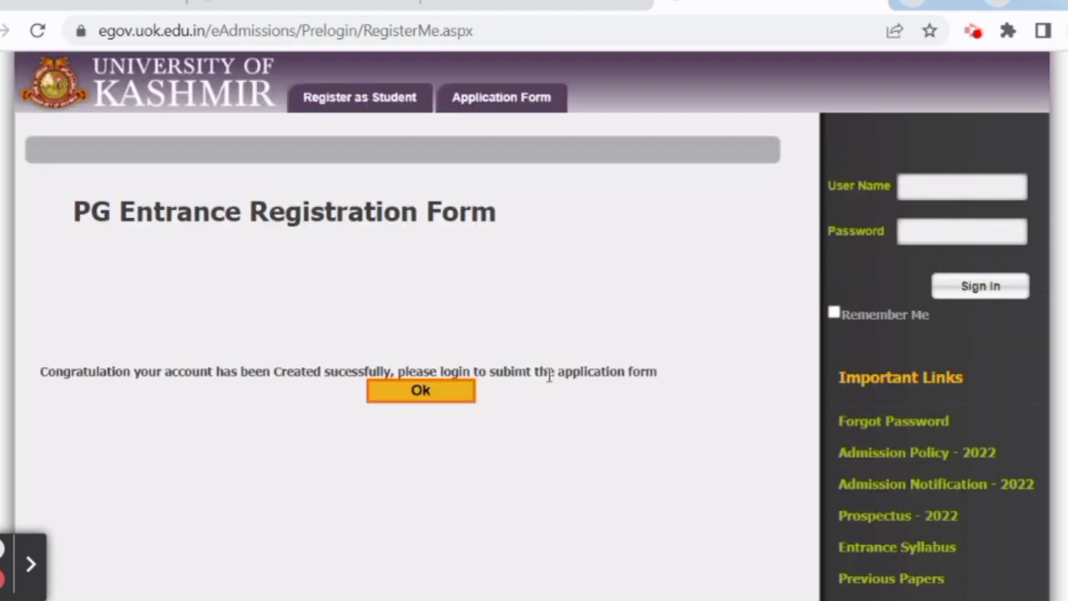
click(450, 401)
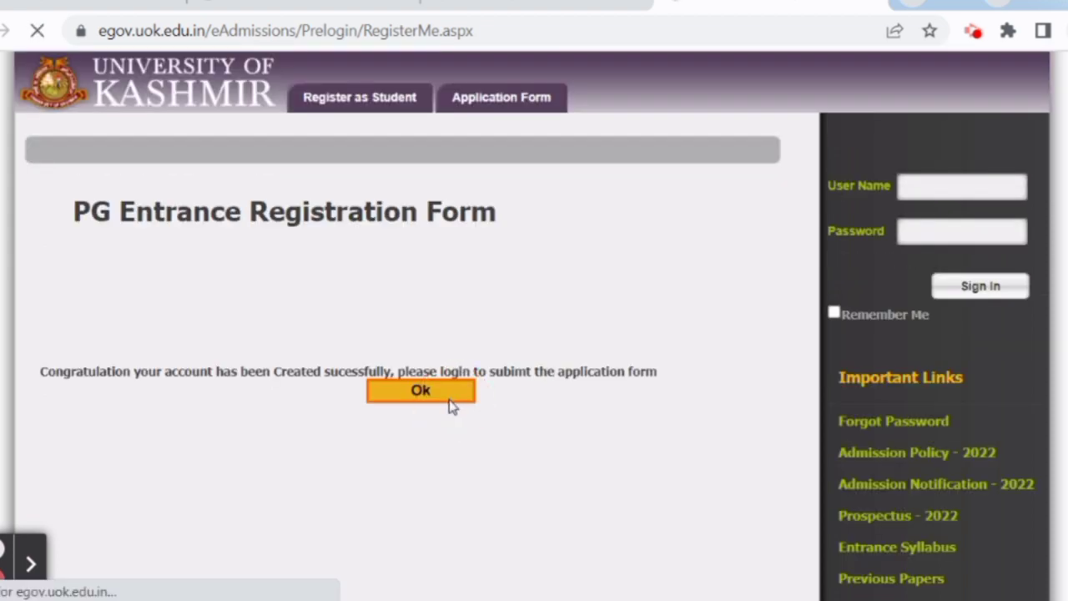
scroll(453, 401, down, 2)
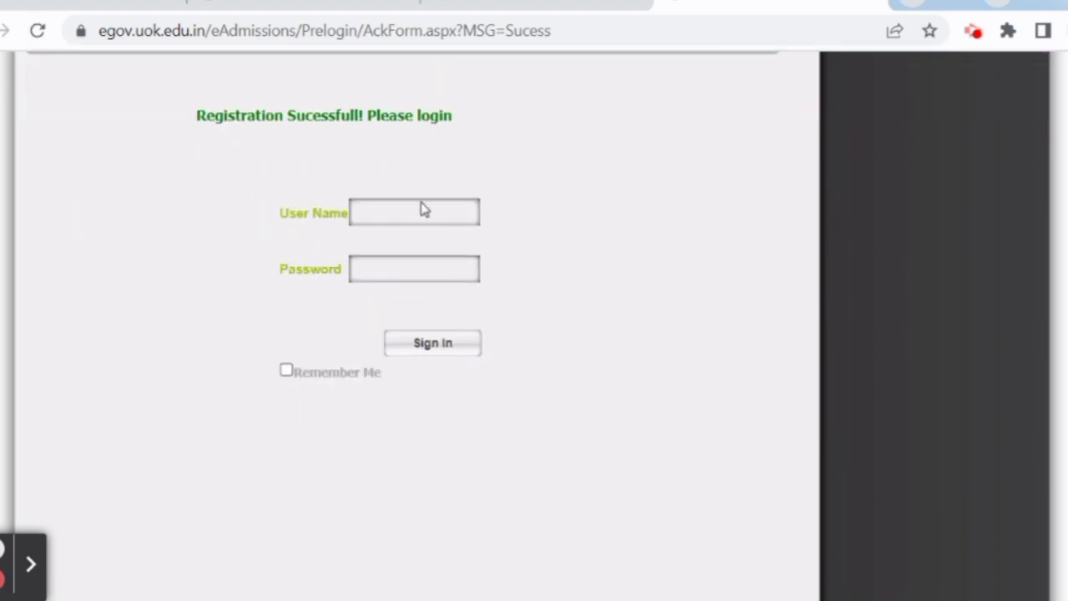
click(410, 215)
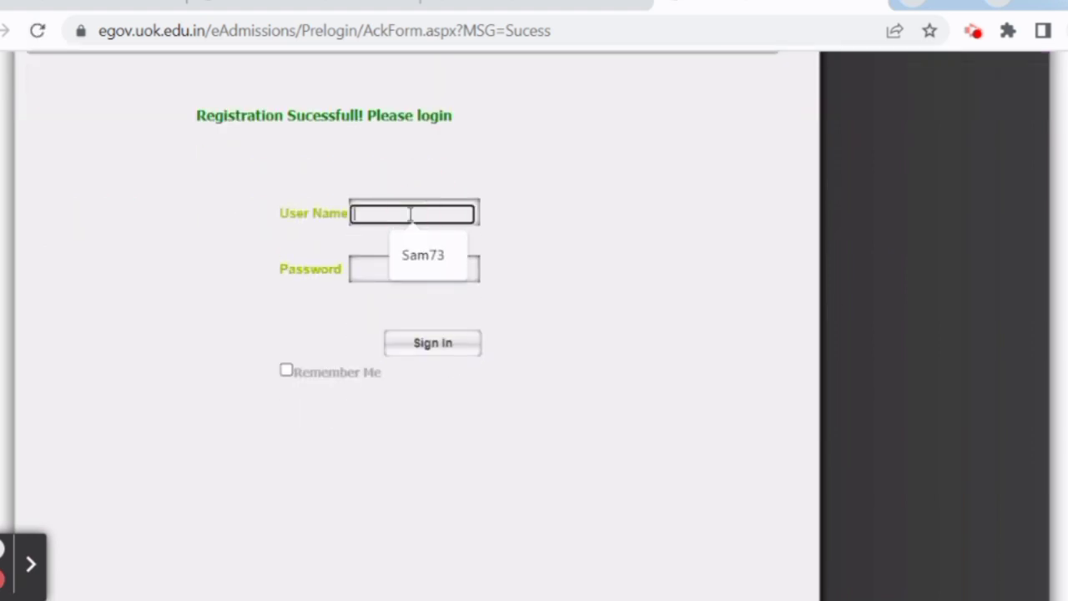
click(377, 268)
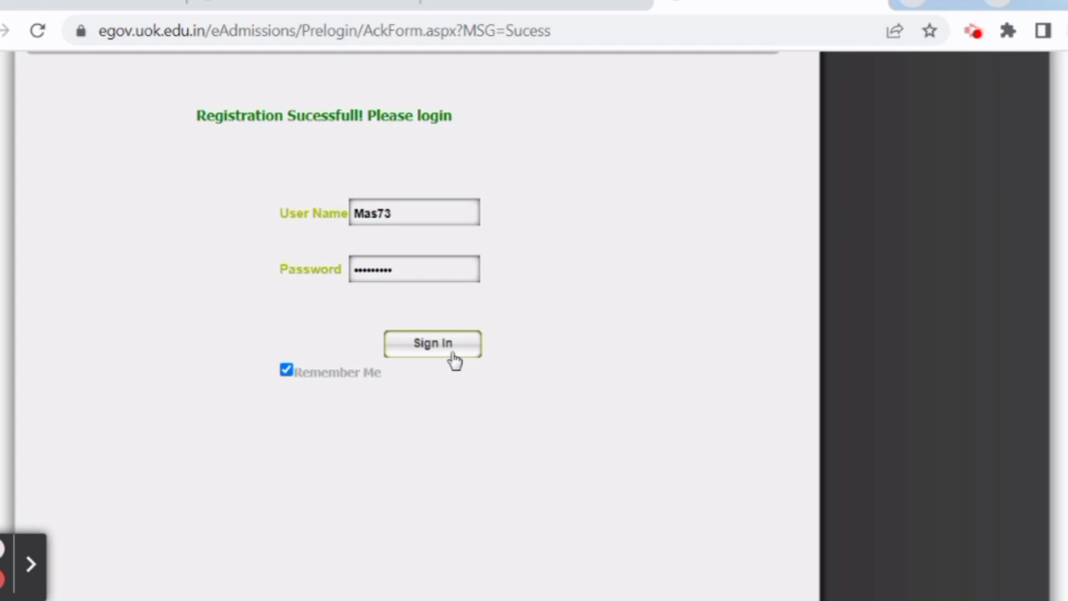
click(455, 359)
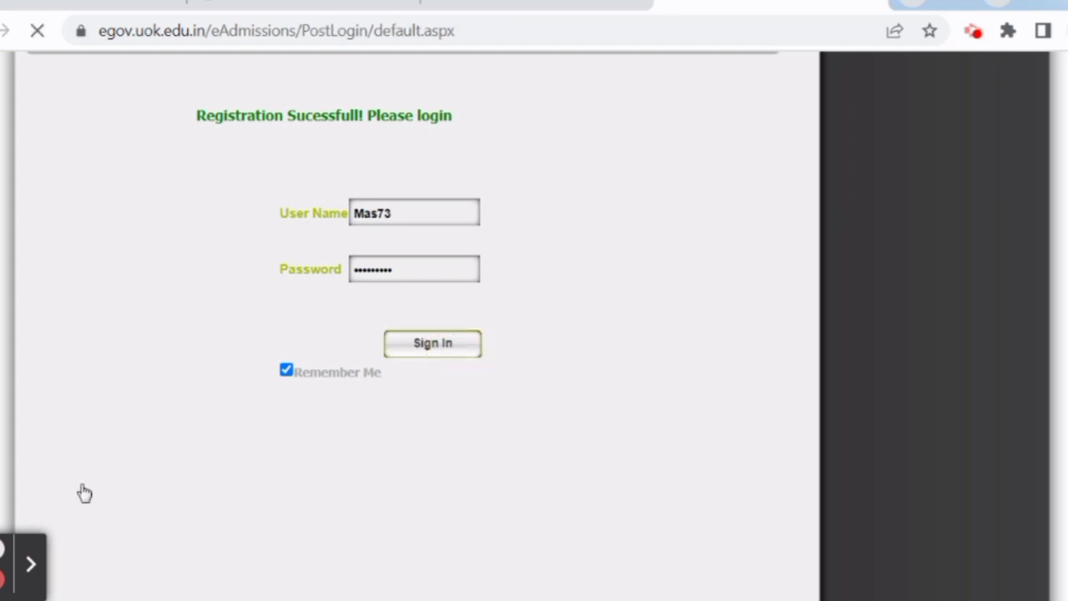
scroll(334, 396, down, 1)
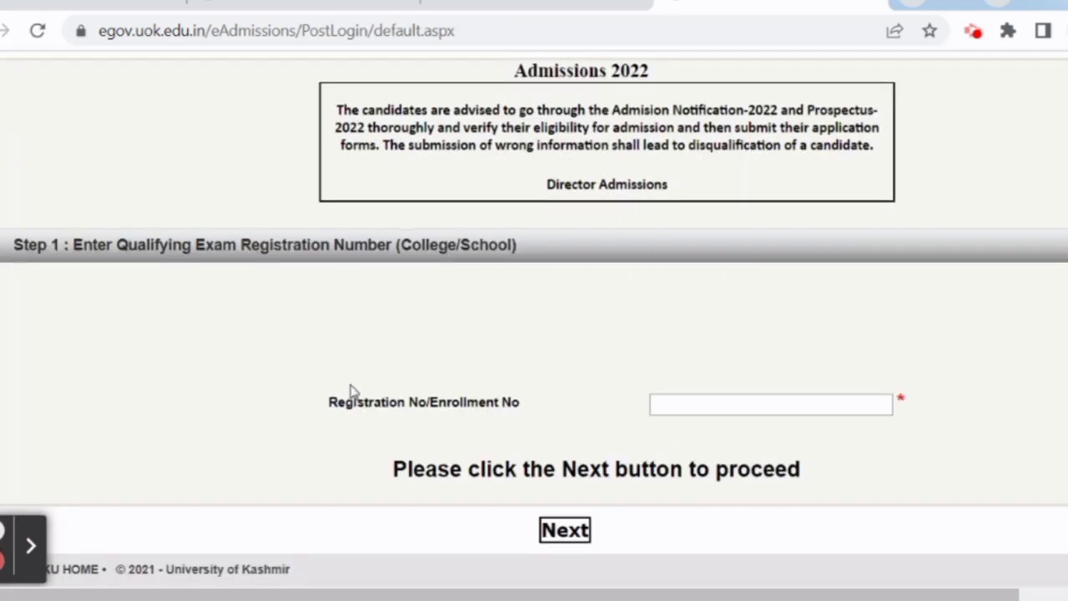
Enter the qualifying exam registration number and continue to Step 2.
scroll(487, 386, up, 1)
scroll(505, 380, down, 1)
click(717, 406)
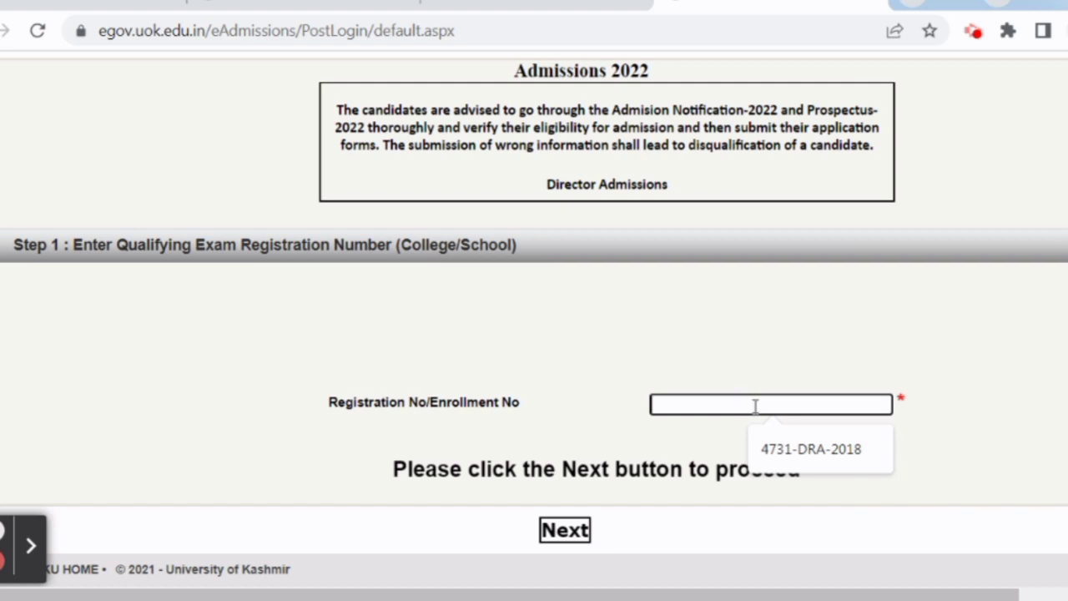
text(4734)
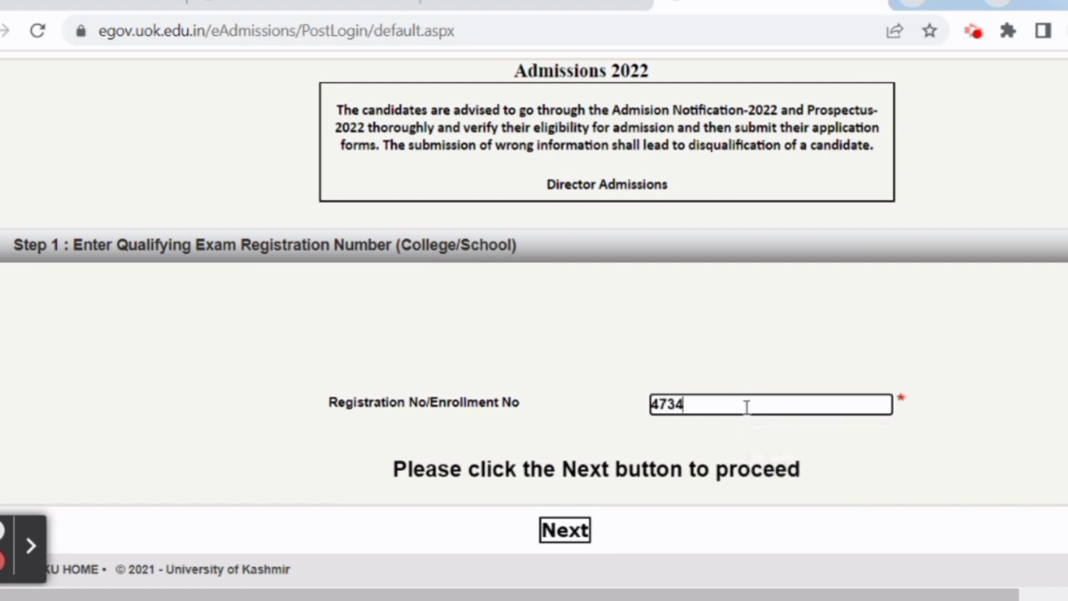
text(-DRA-2017)
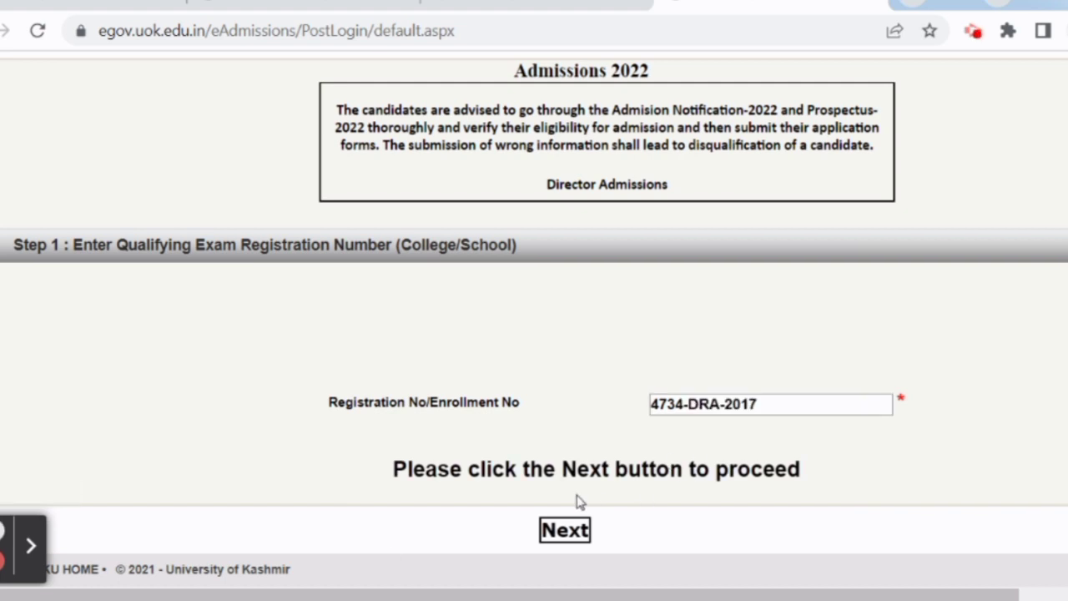
click(573, 535)
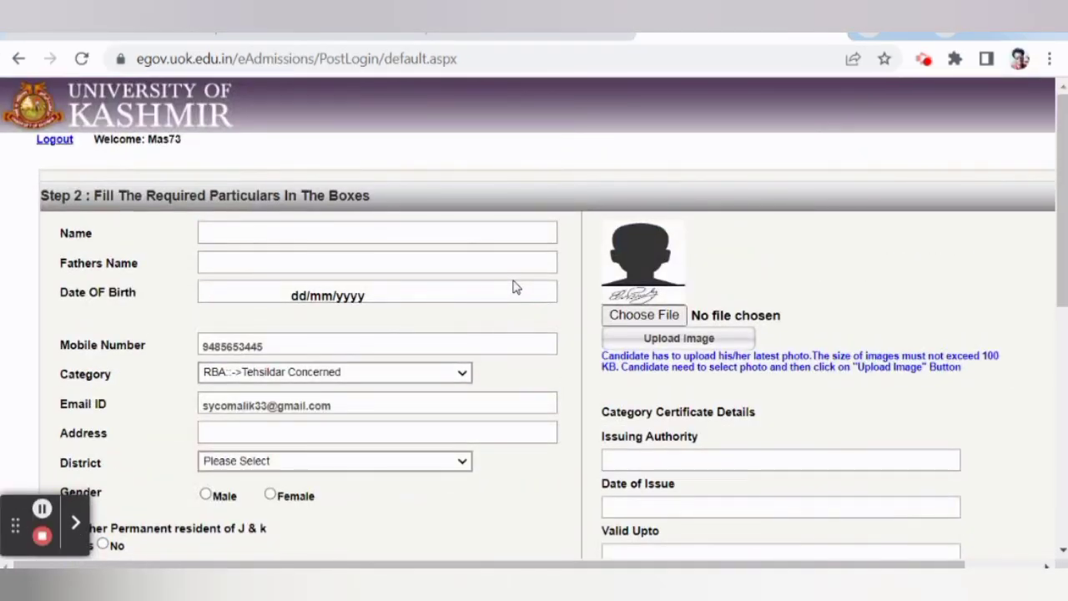
click(331, 231)
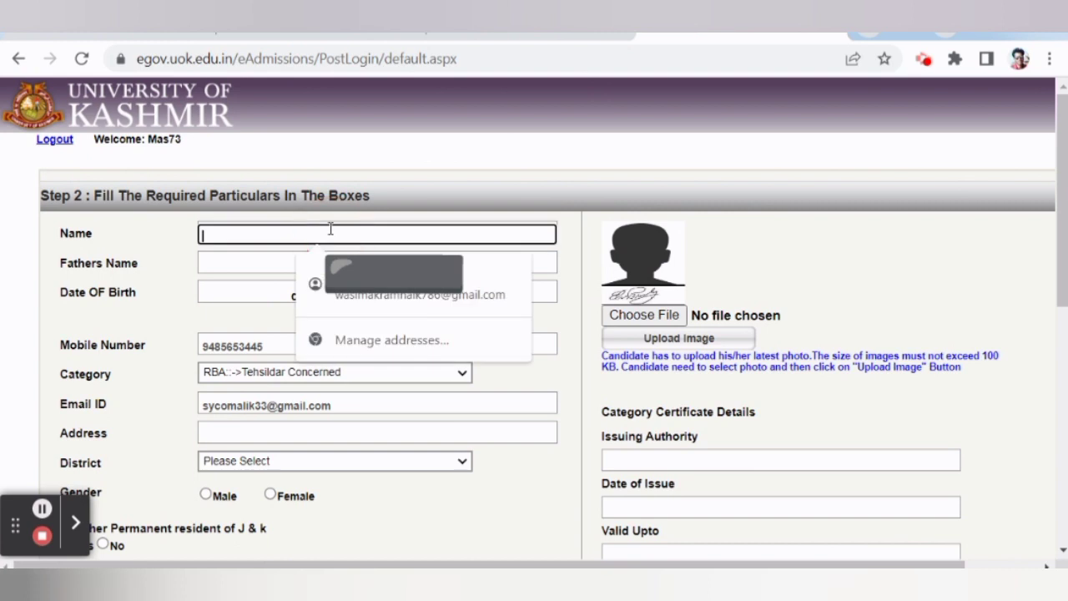
click(157, 242)
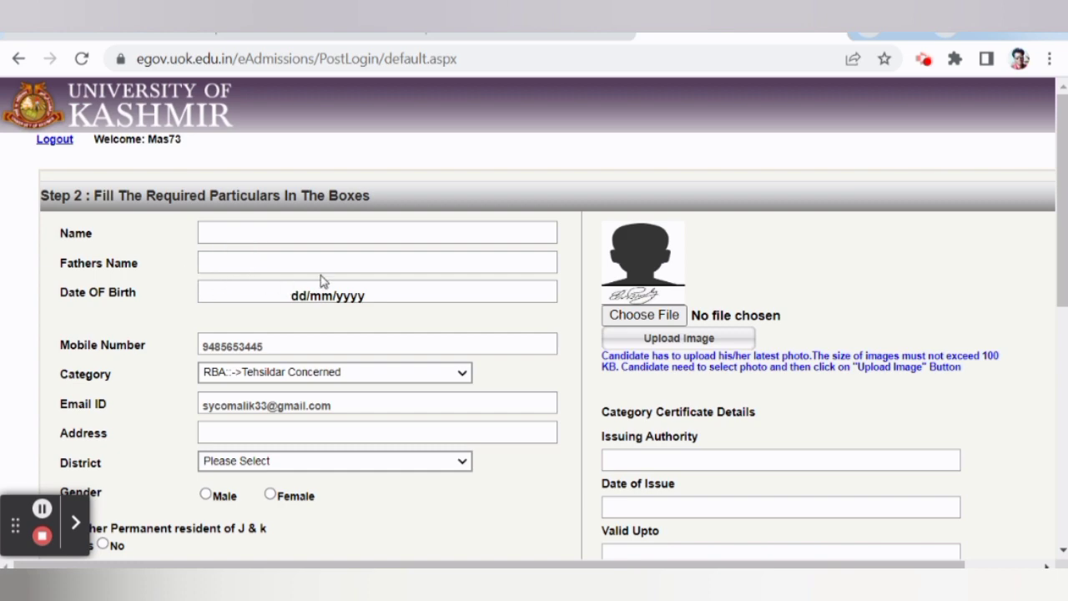
scroll(316, 292, down, 2)
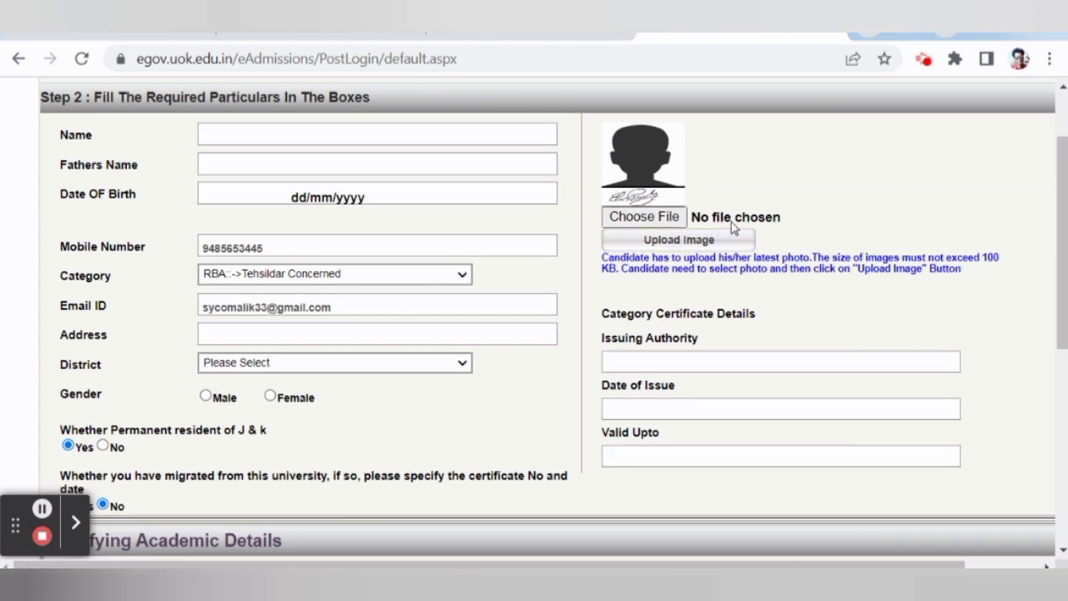
Upload the candidate's passport photo from Pictures into the Step 2 form.
click(665, 226)
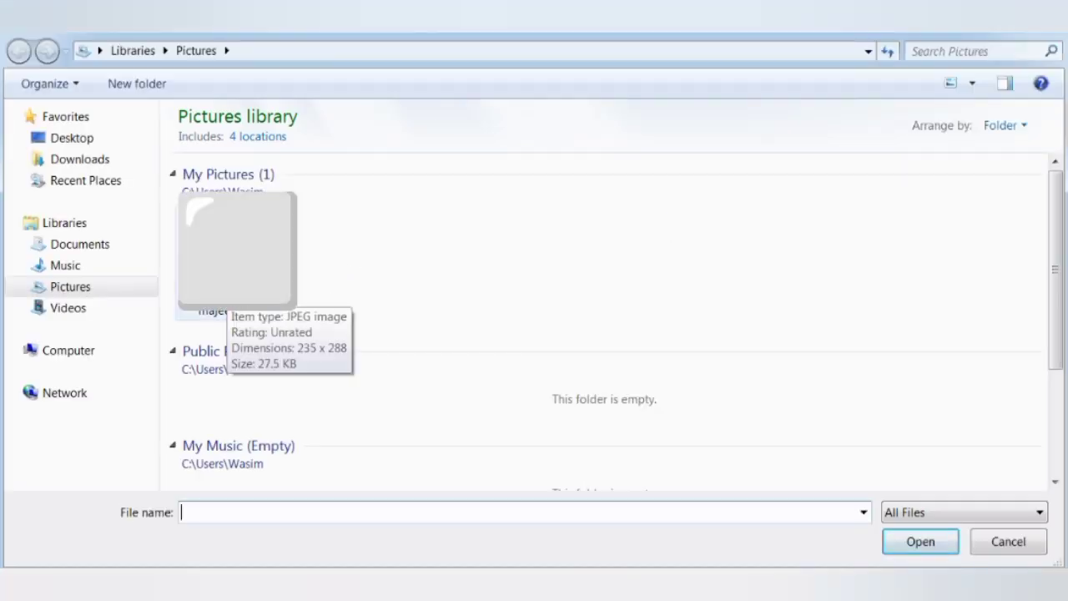
double_click(237, 250)
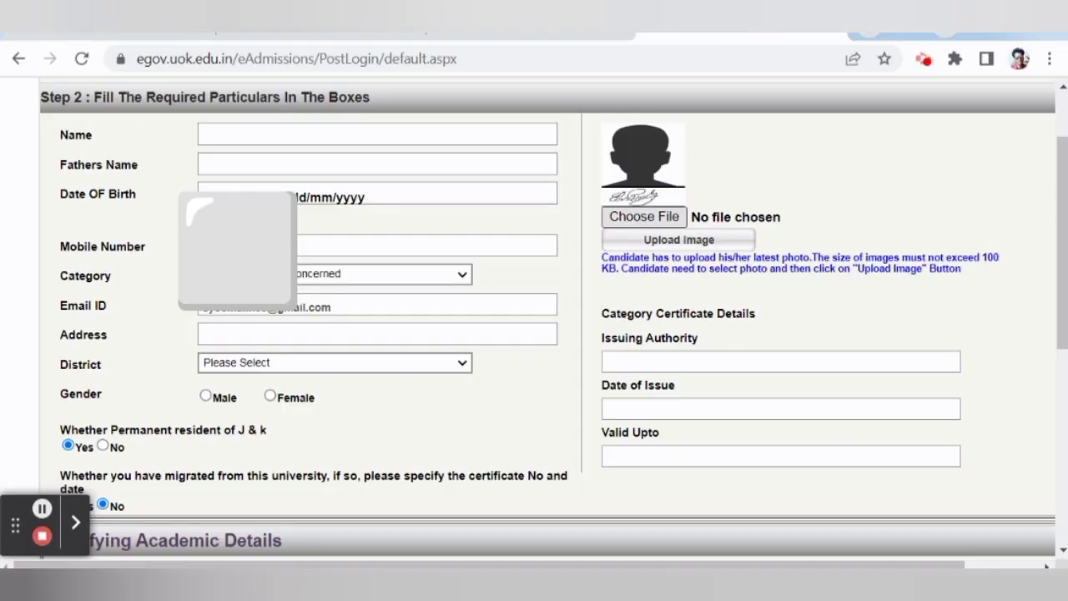
click(716, 246)
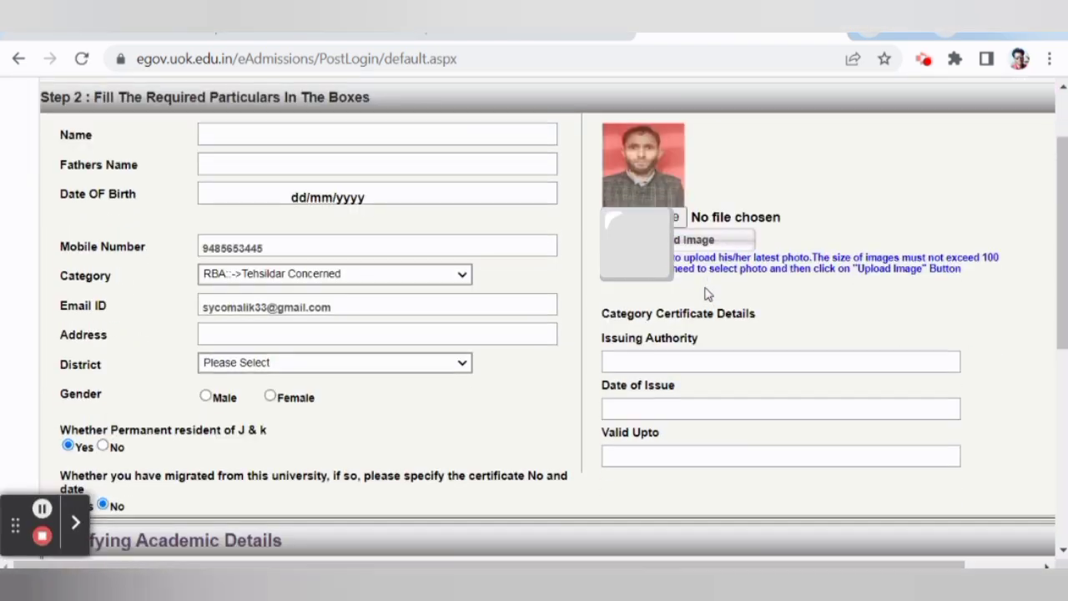
scroll(747, 262, up, 2)
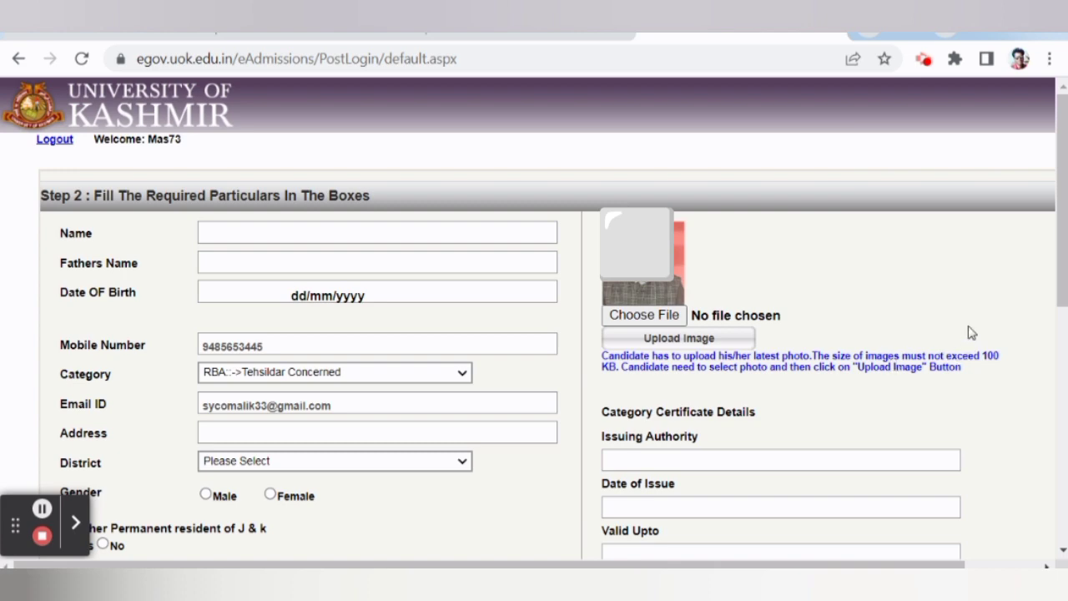
scroll(563, 334, down, 2)
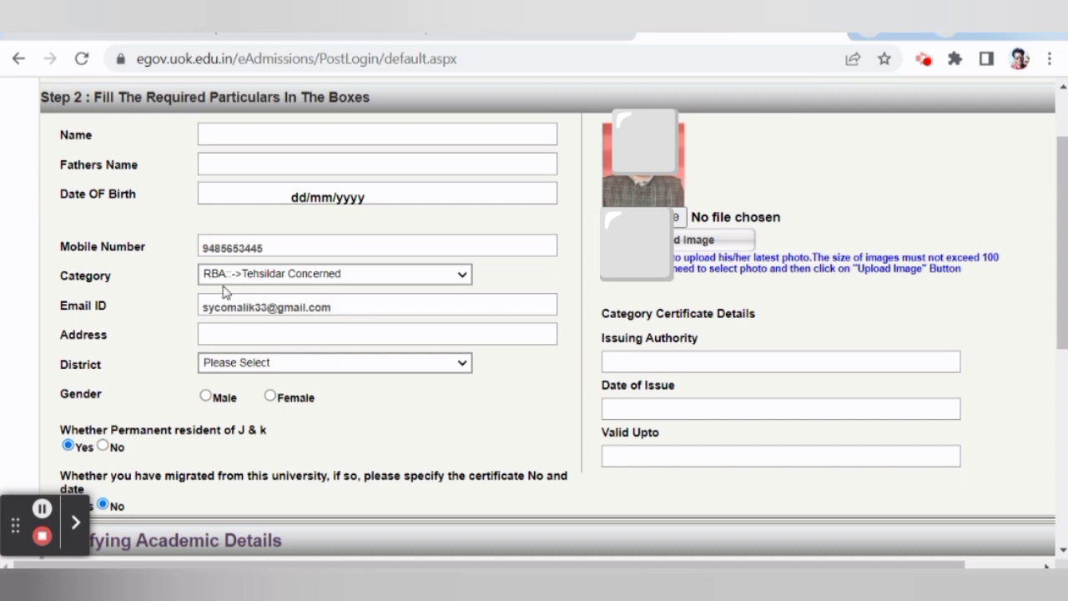
Keep RBA as the category and review the issuing authority and address fields.
click(284, 275)
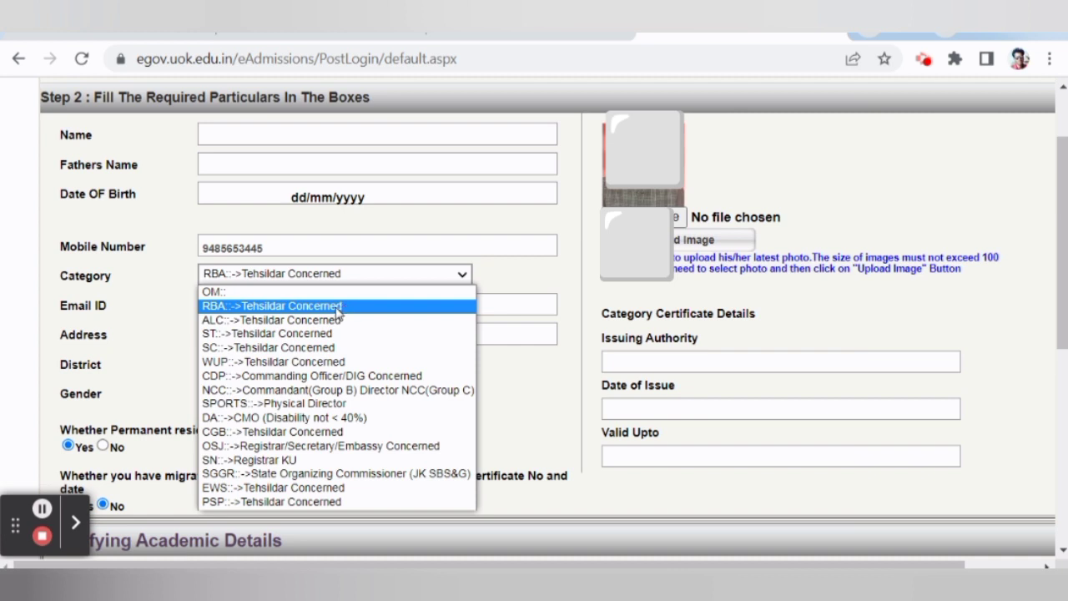
click(337, 308)
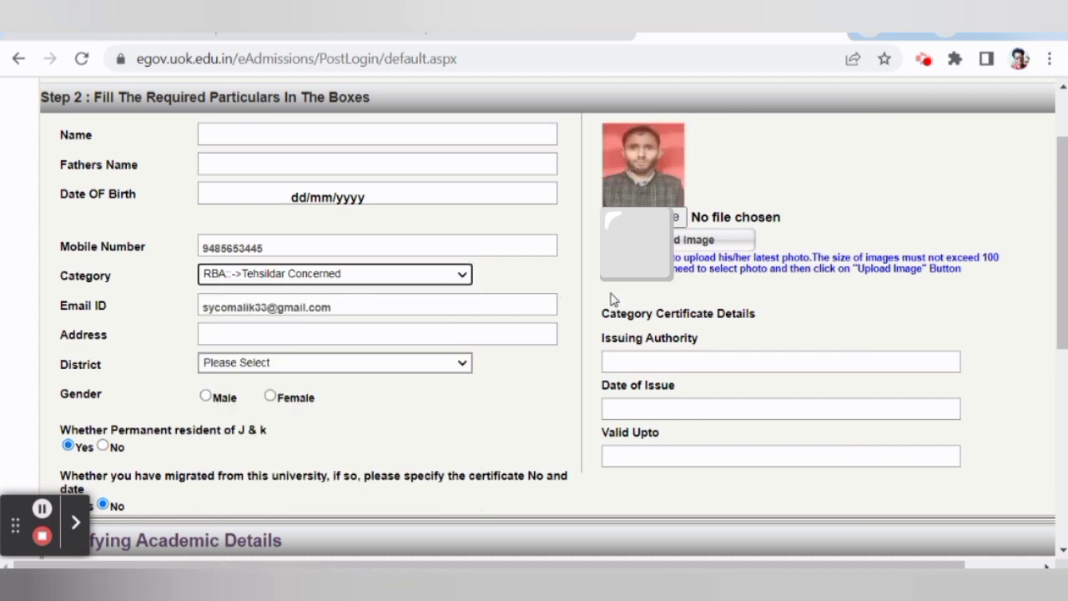
scroll(665, 351, down, 1)
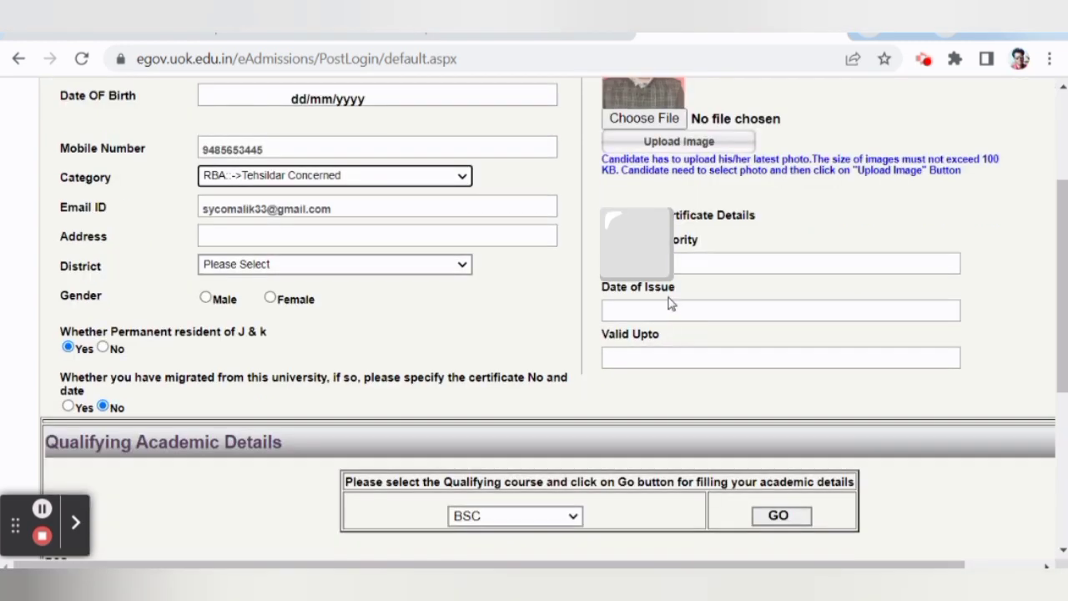
click(716, 267)
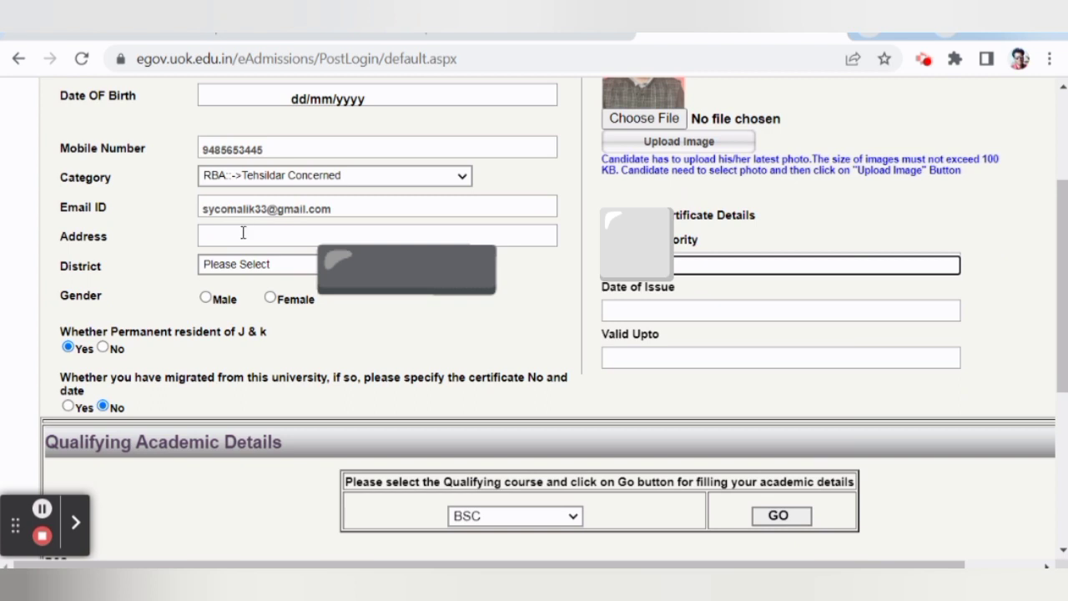
click(262, 239)
click(585, 363)
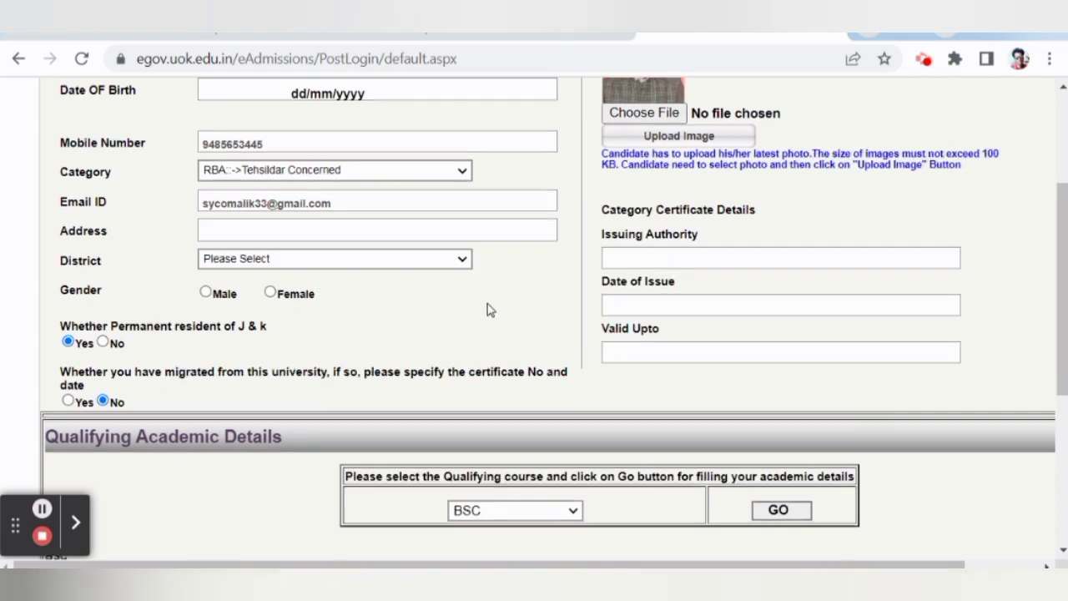
Scroll down to the Qualifying Academic Details section.
scroll(489, 310, down, 1)
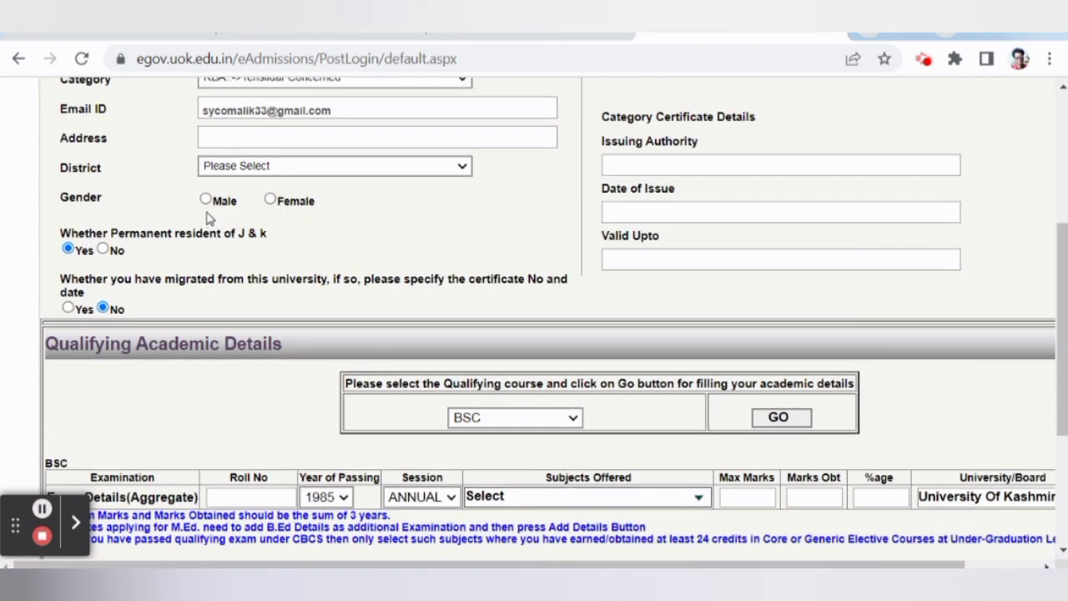
scroll(188, 213, down, 1)
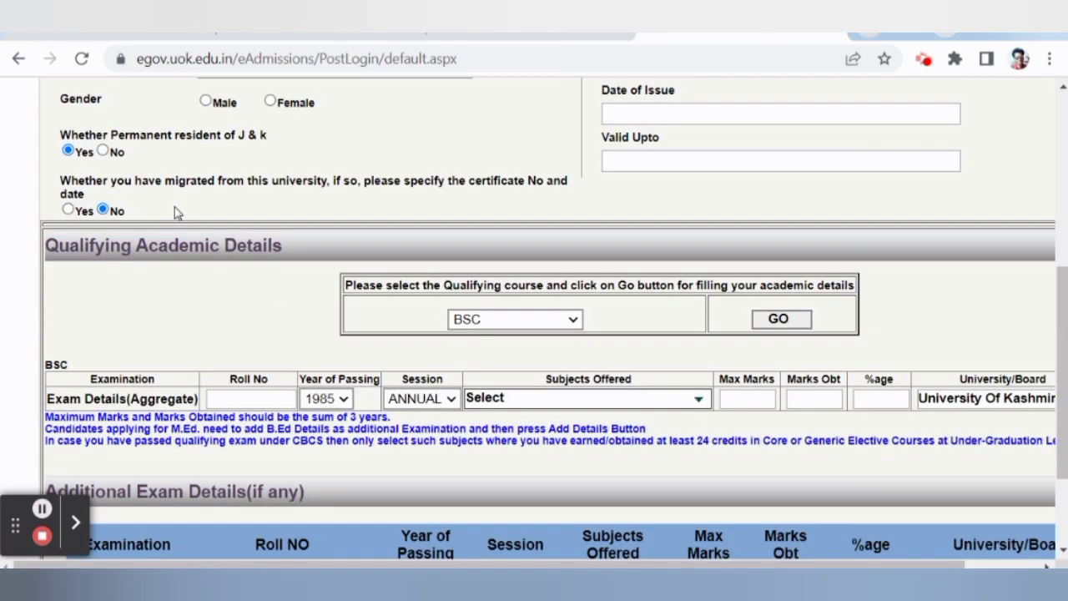
scroll(152, 163, down, 1)
scroll(568, 264, up, 1)
scroll(350, 264, down, 1)
scroll(472, 275, up, 2)
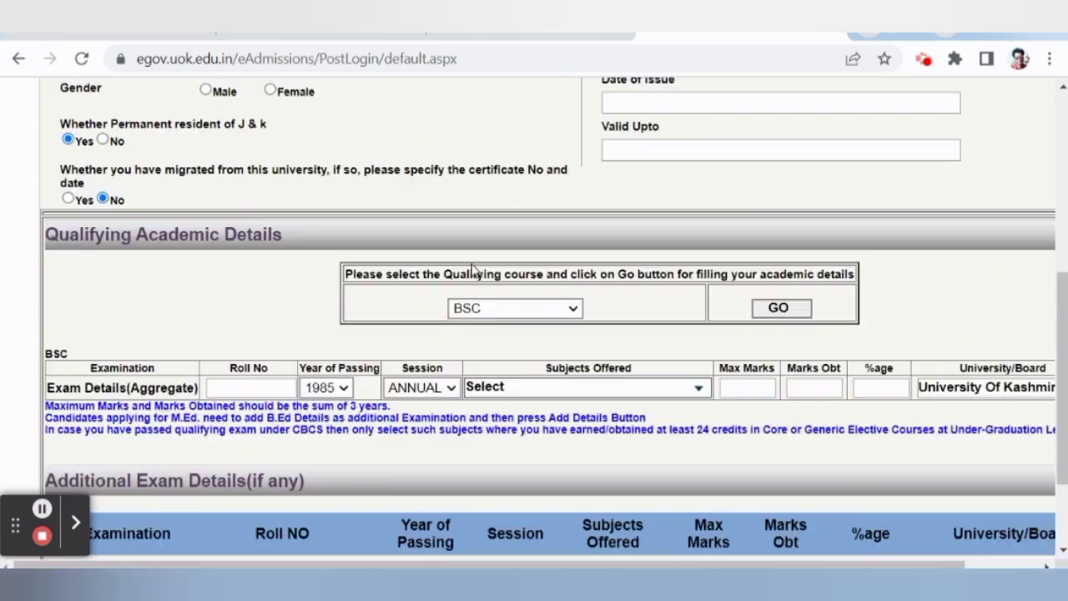
scroll(354, 340, down, 1)
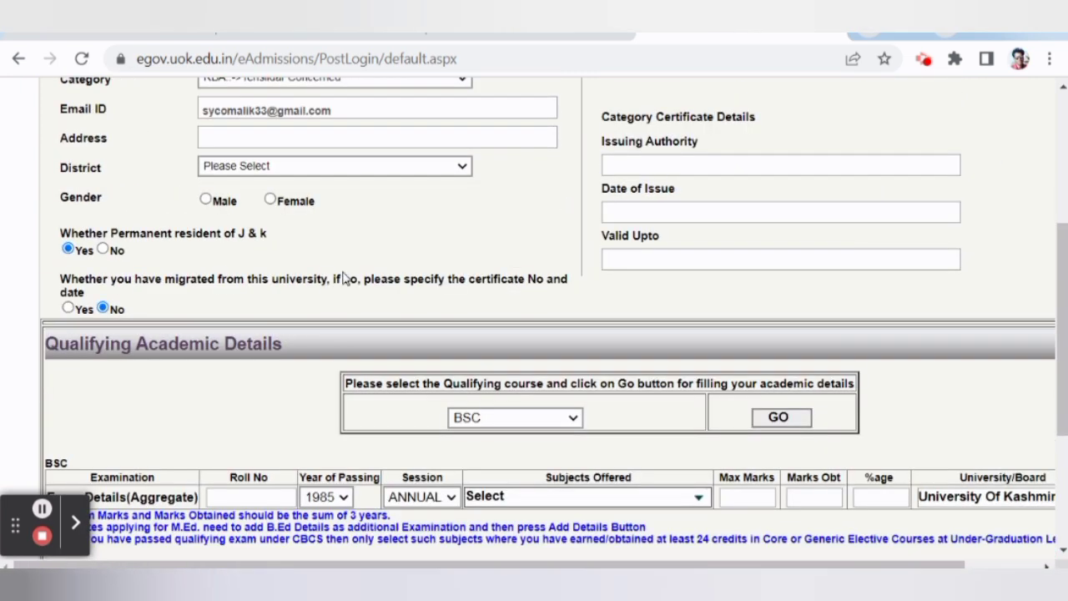
scroll(422, 348, down, 1)
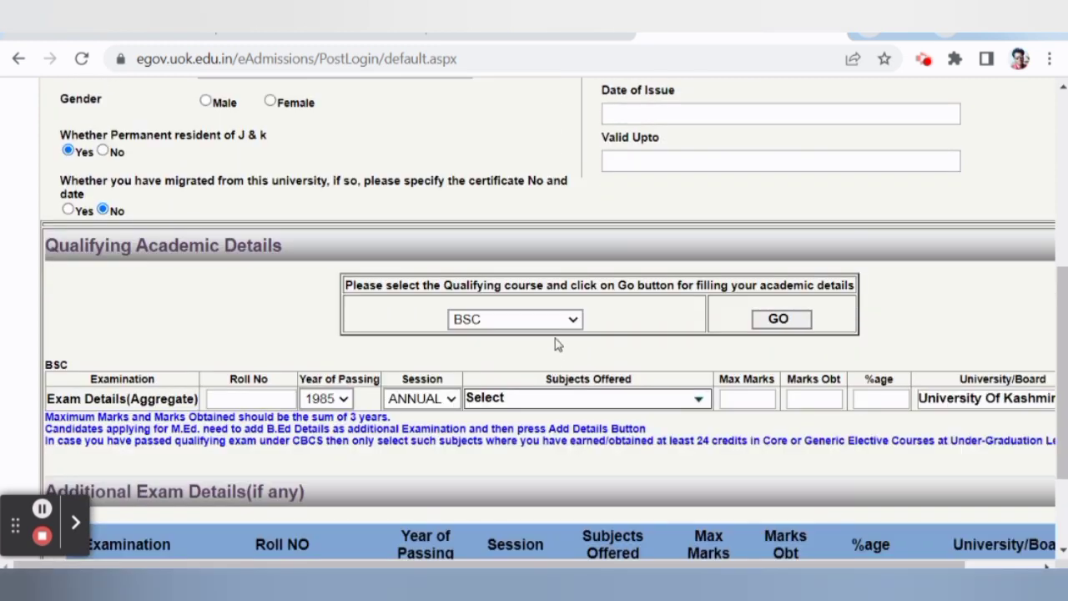
Select BSC as the qualifying course and load its exam details row.
click(567, 320)
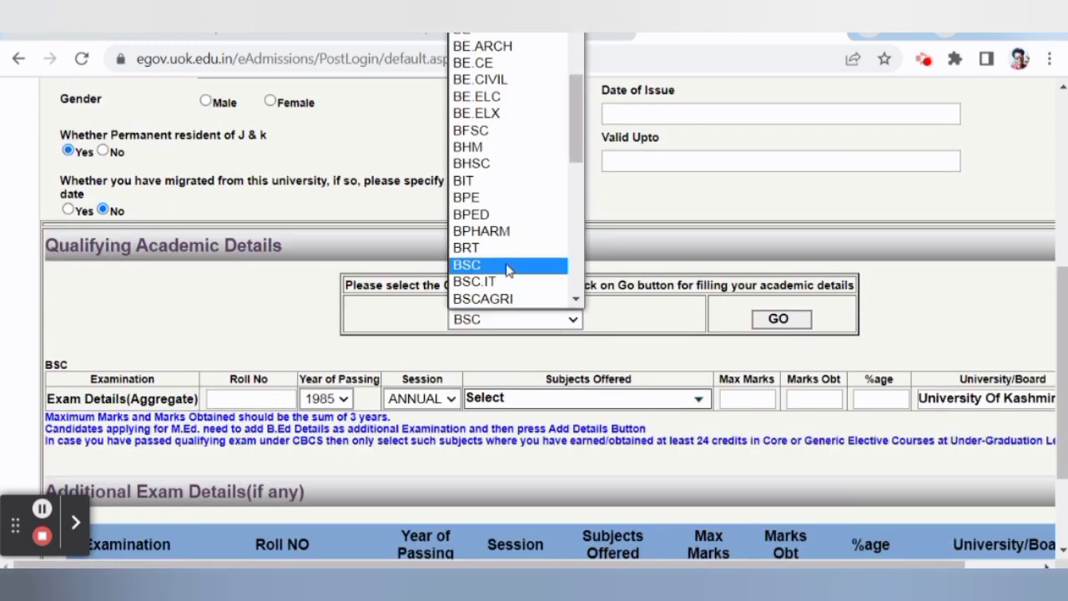
click(507, 266)
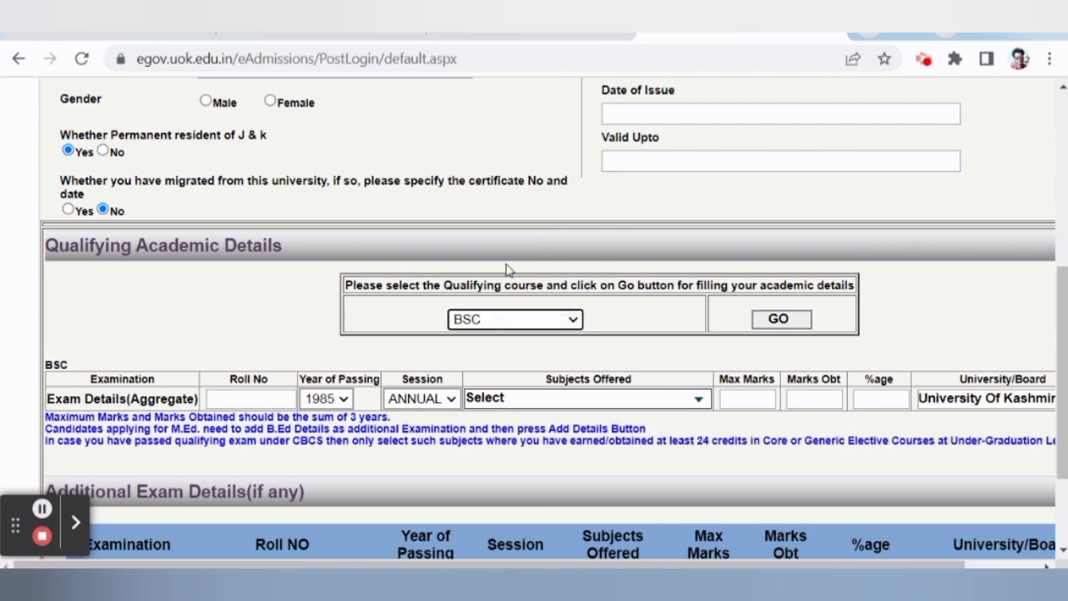
scroll(610, 382, up, 3)
scroll(622, 393, down, 3)
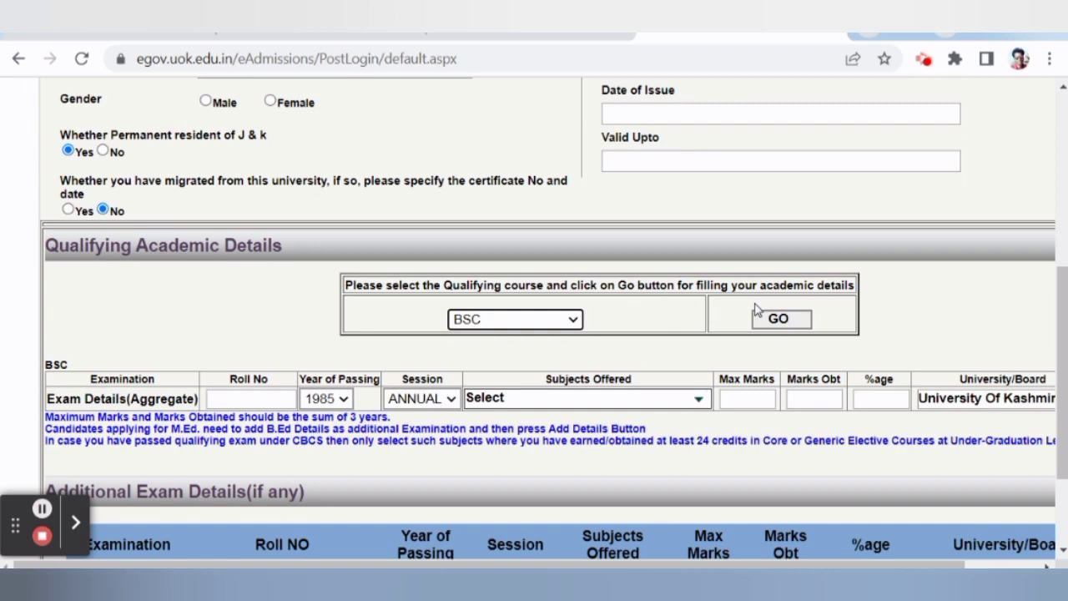
click(775, 321)
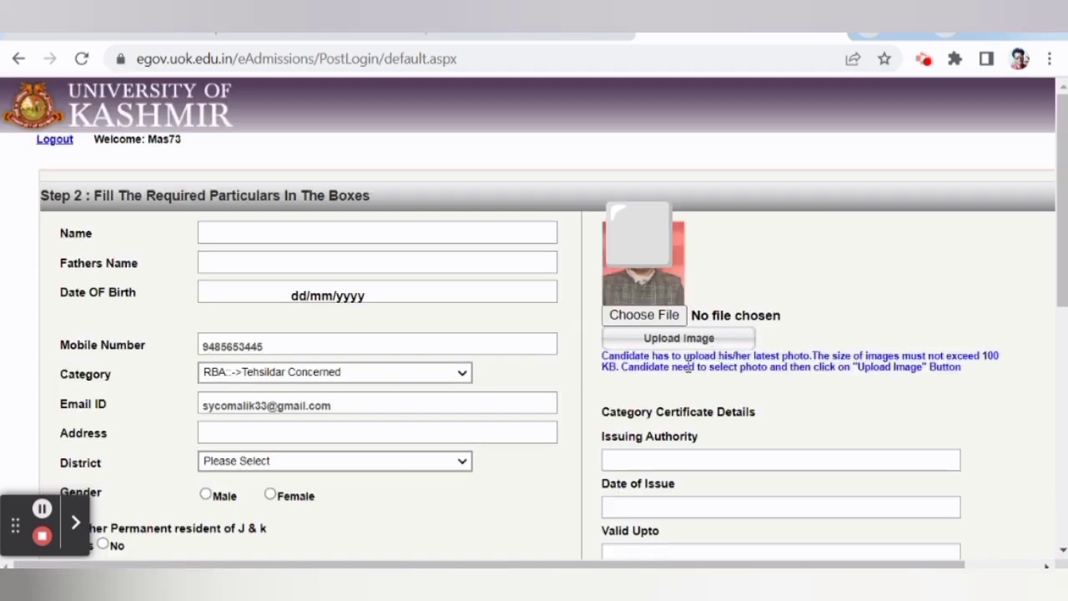
scroll(304, 328, down, 1)
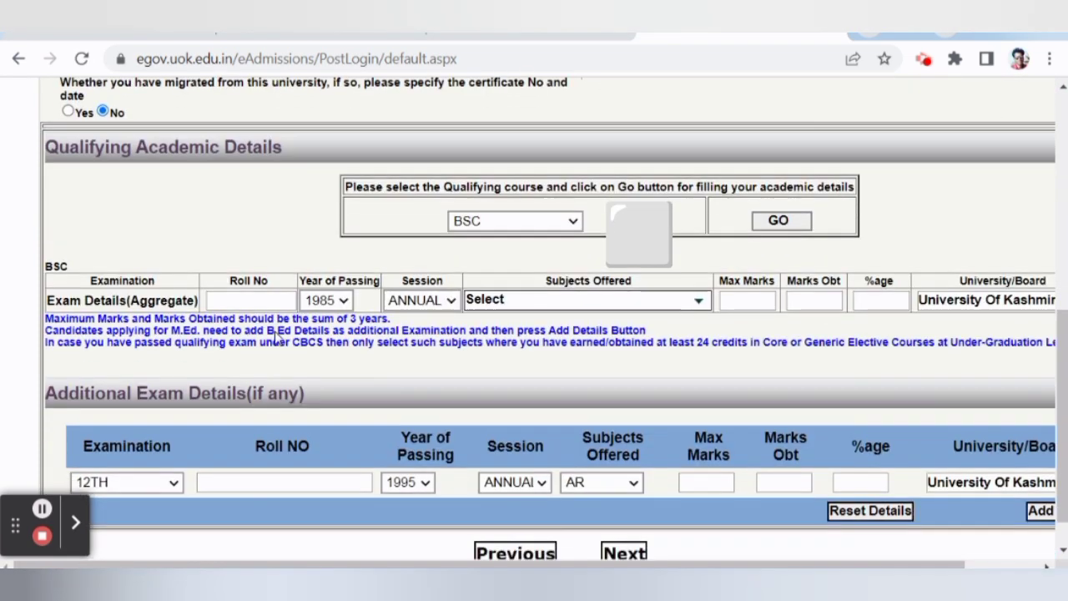
Set the BSC exam row's session to NOV-DEC.
click(250, 303)
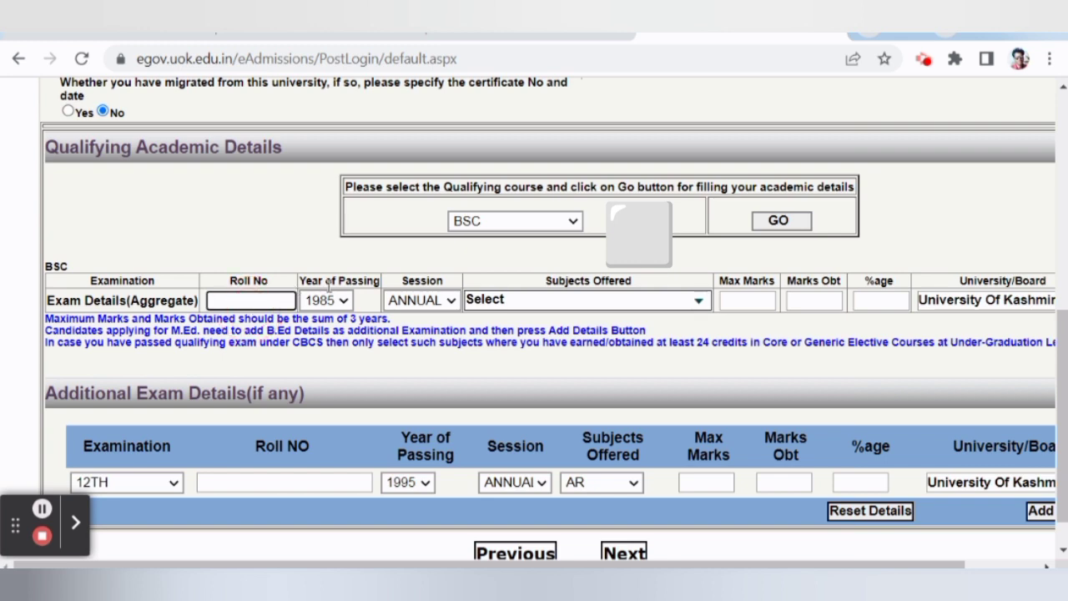
click(350, 301)
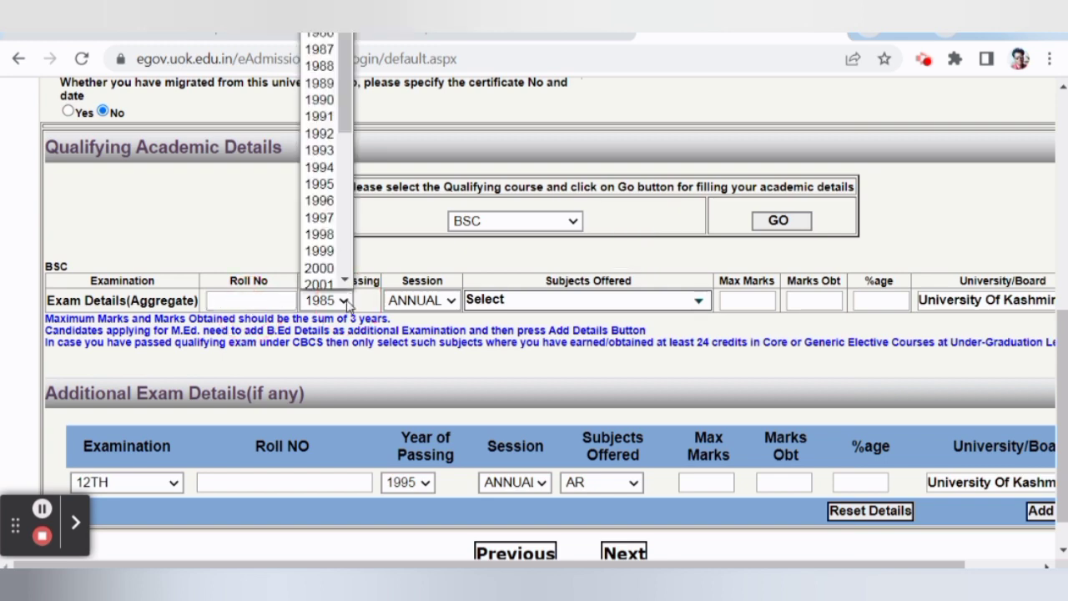
click(399, 303)
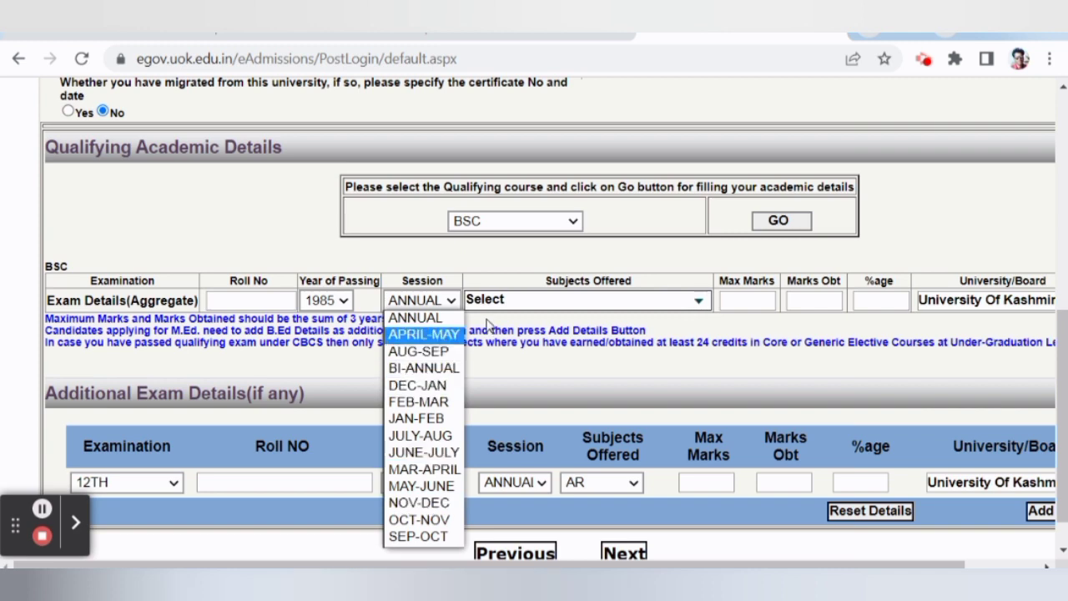
click(428, 504)
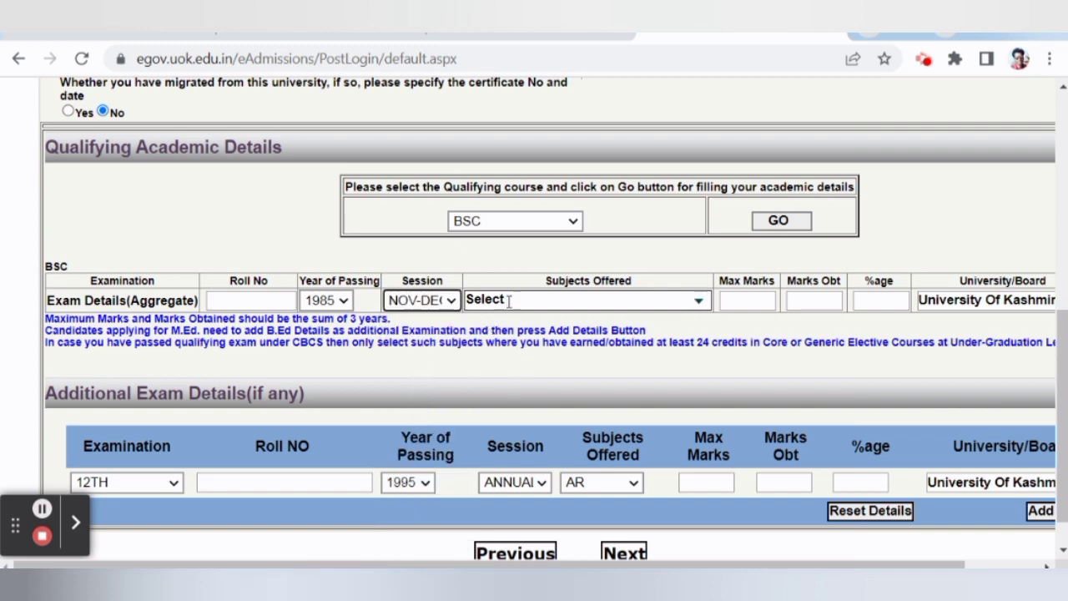
click(701, 306)
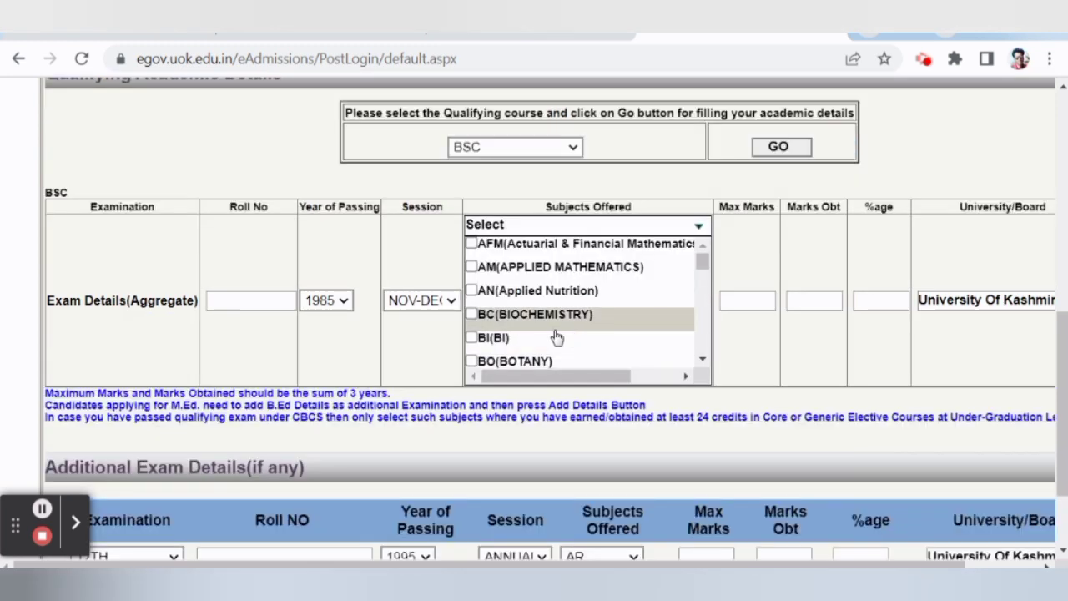
Tick BOT(BOTANY) and ZO(ZOOLOGY) as the BSC row's subjects offered.
scroll(556, 336, down, 1)
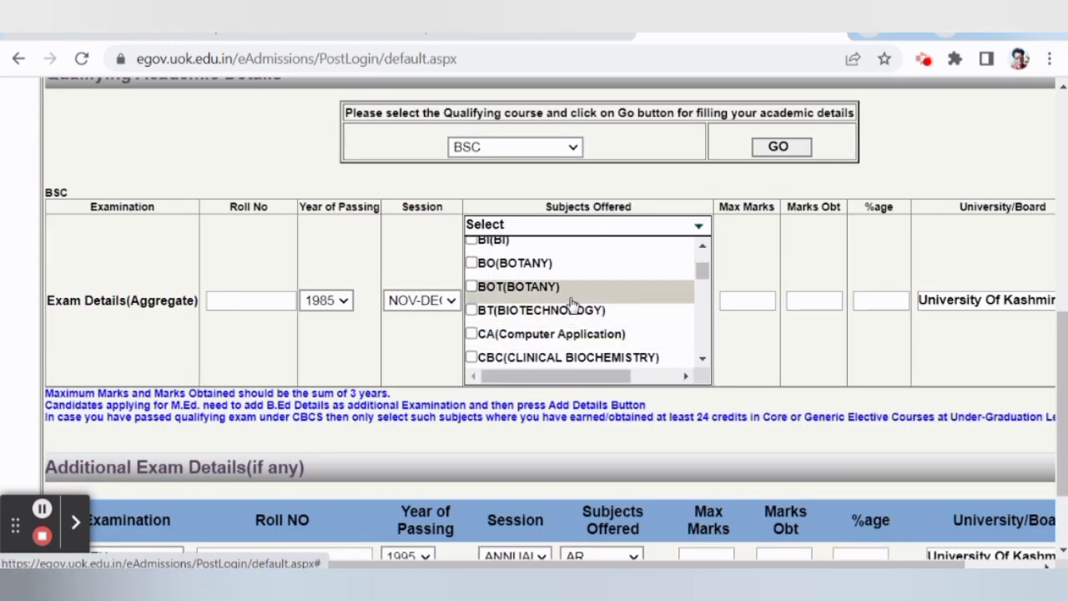
click(522, 286)
scroll(522, 288, down, 1)
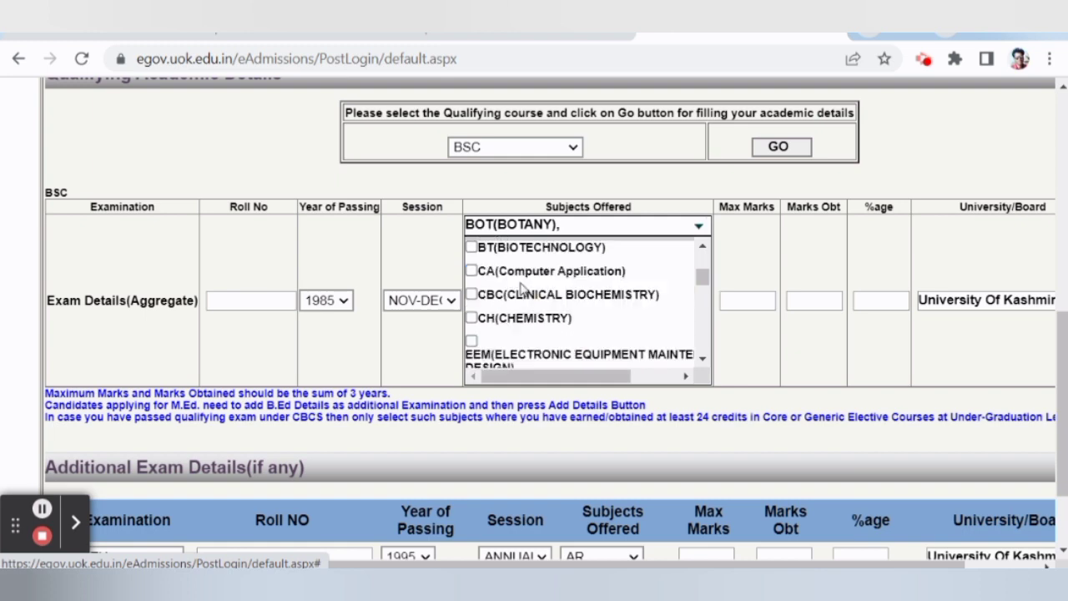
scroll(534, 305, down, 1)
scroll(548, 326, down, 2)
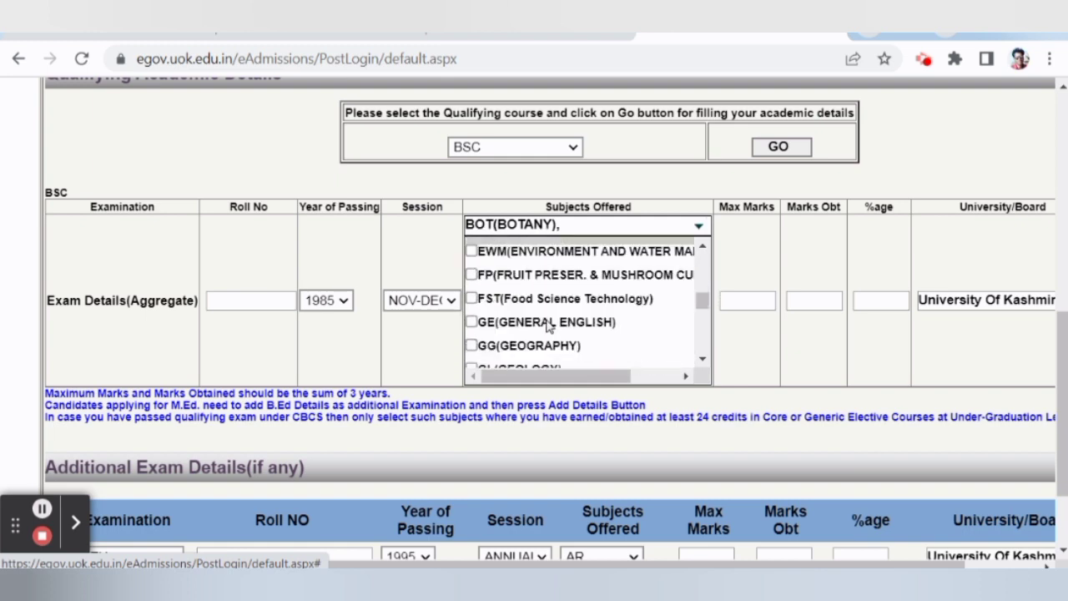
scroll(551, 320, down, 8)
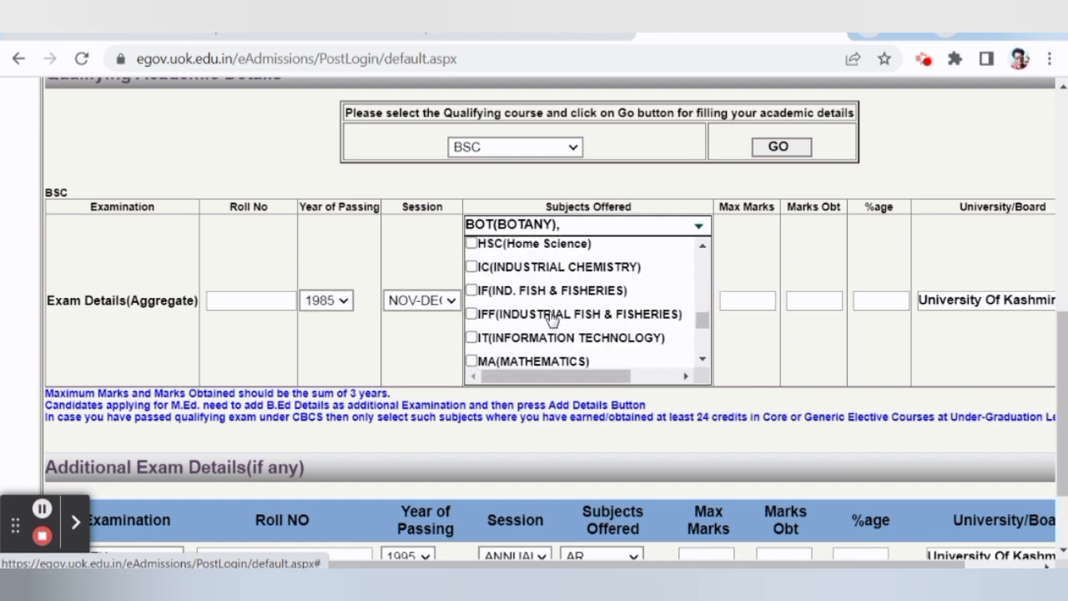
scroll(527, 326, down, 1)
click(511, 328)
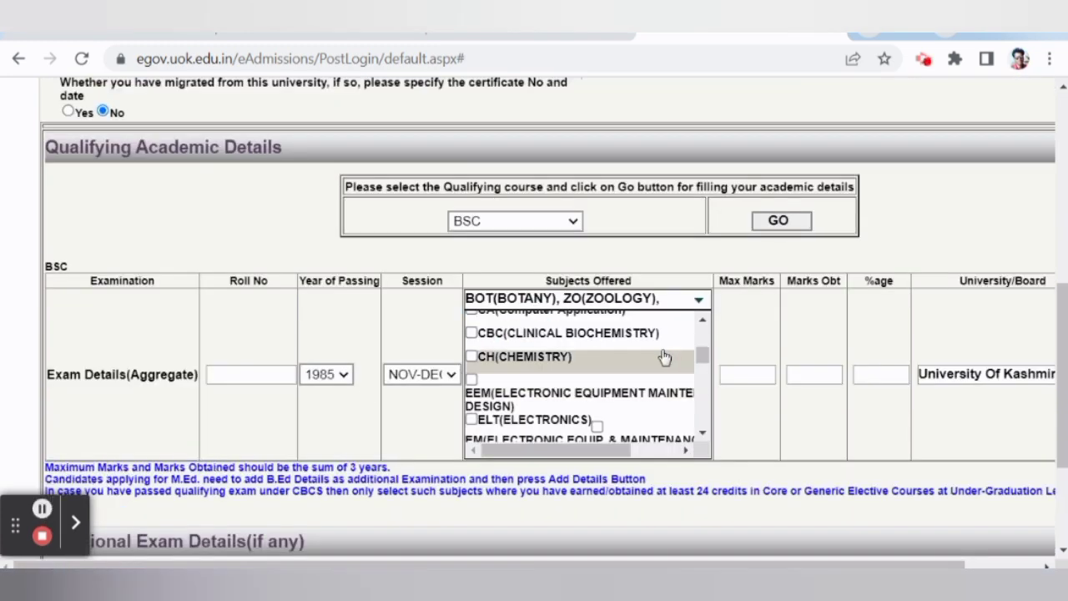
click(755, 374)
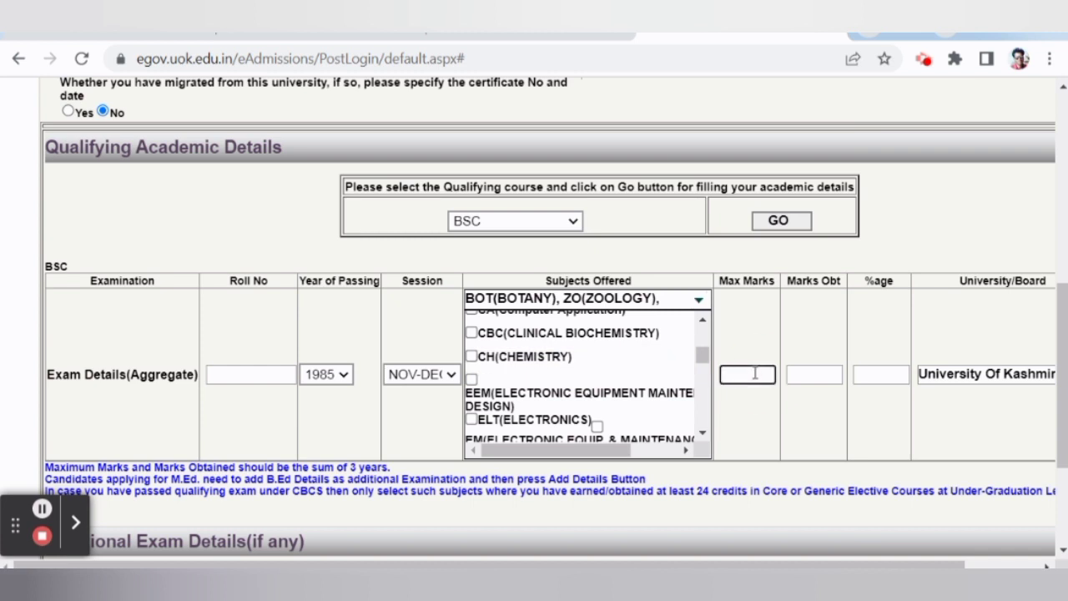
click(824, 377)
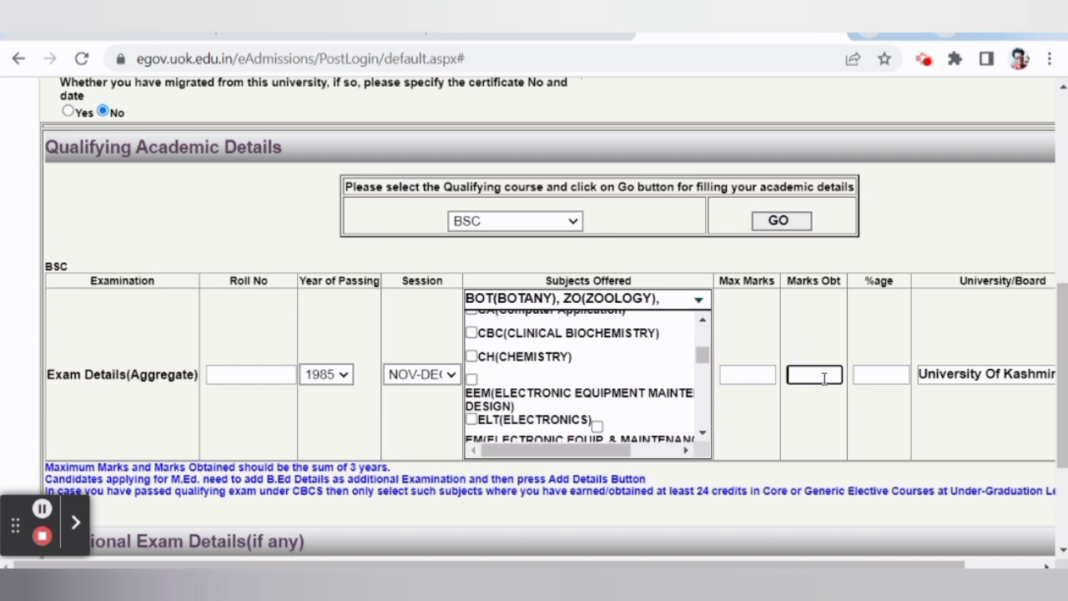
click(754, 377)
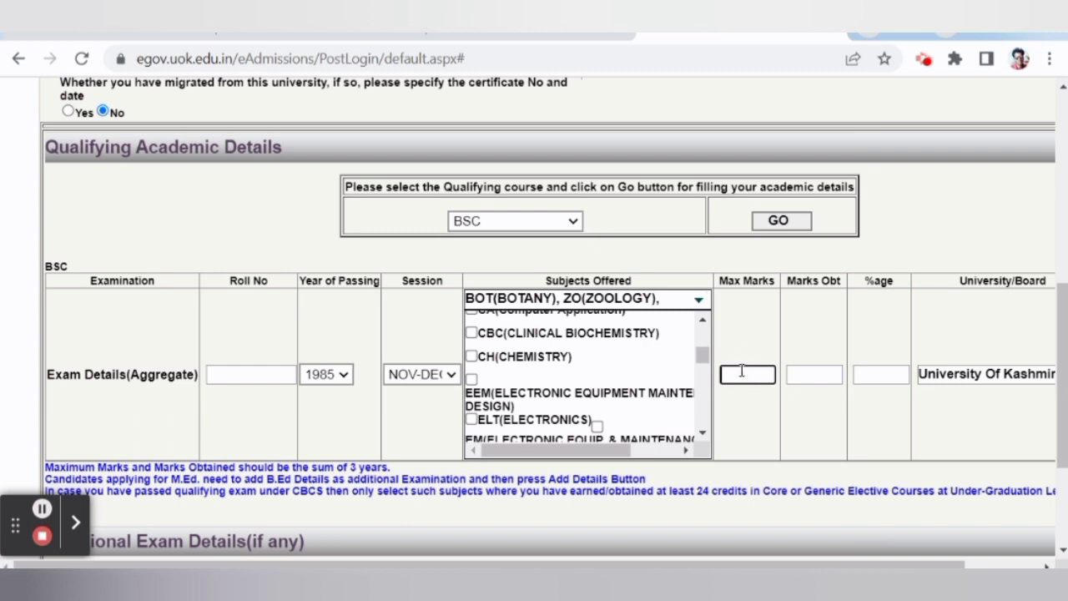
Enter max marks 10 and marks obtained 7 for BSC, giving a 70.000% aggregate.
click(743, 372)
text(10)
click(811, 377)
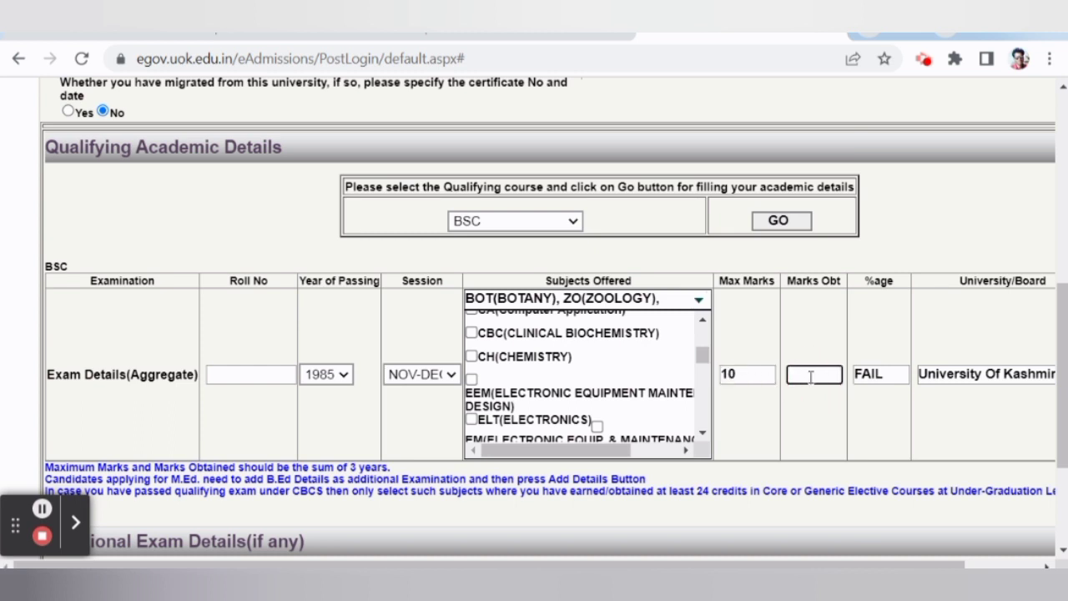
text(7)
scroll(857, 391, down, 1)
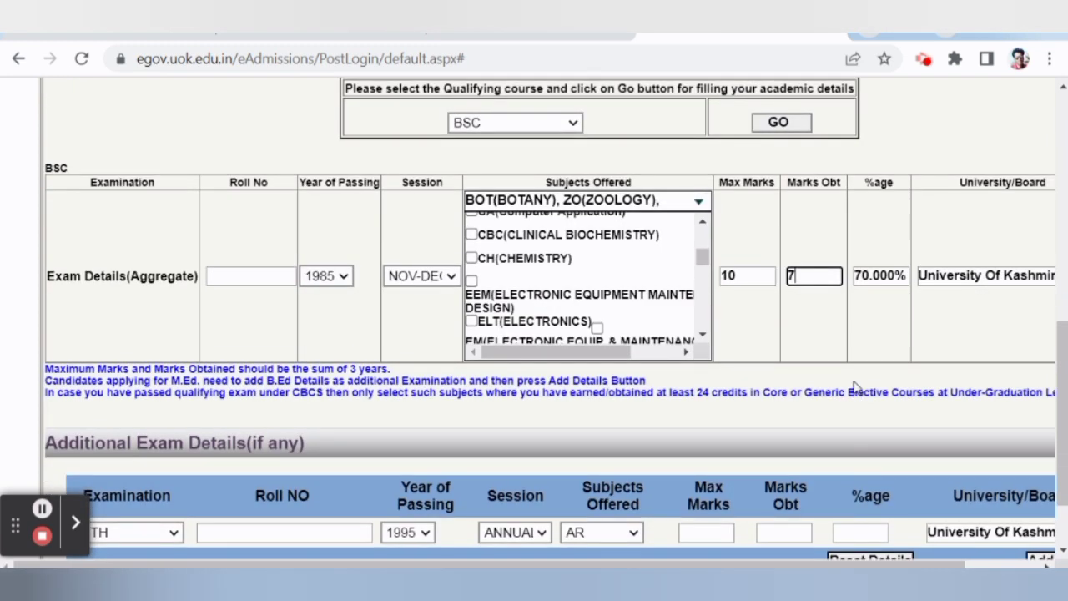
scroll(668, 318, down, 2)
scroll(756, 369, down, 1)
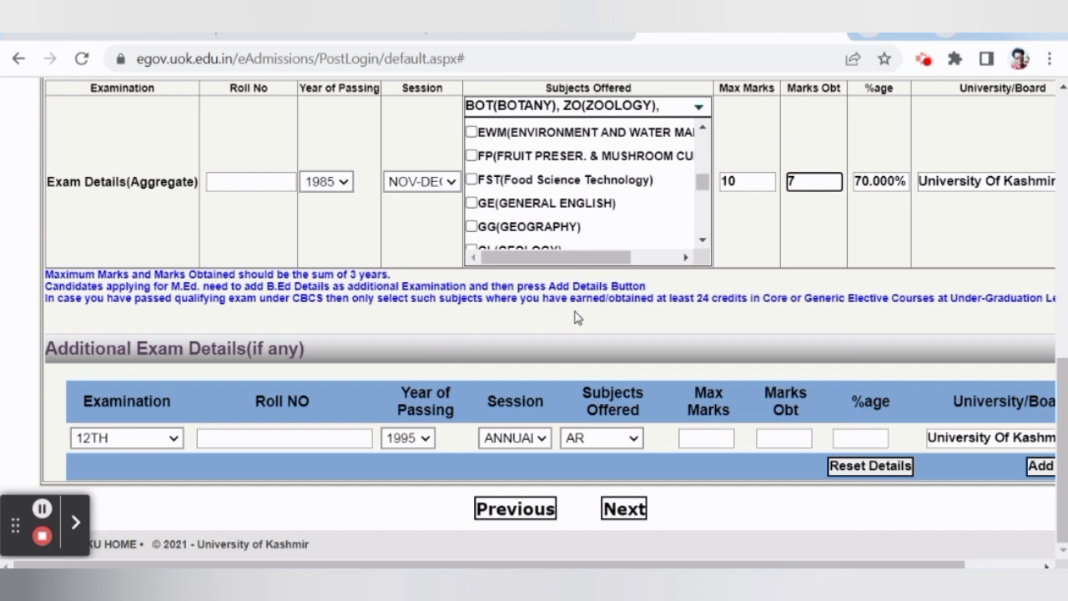
scroll(576, 321, up, 1)
scroll(668, 325, up, 1)
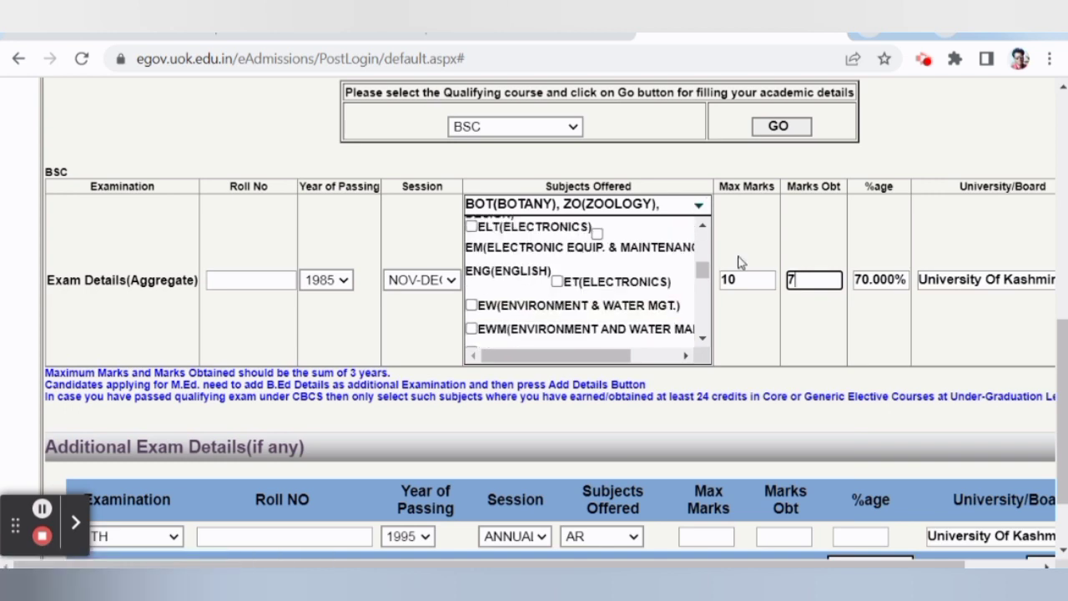
scroll(726, 317, down, 1)
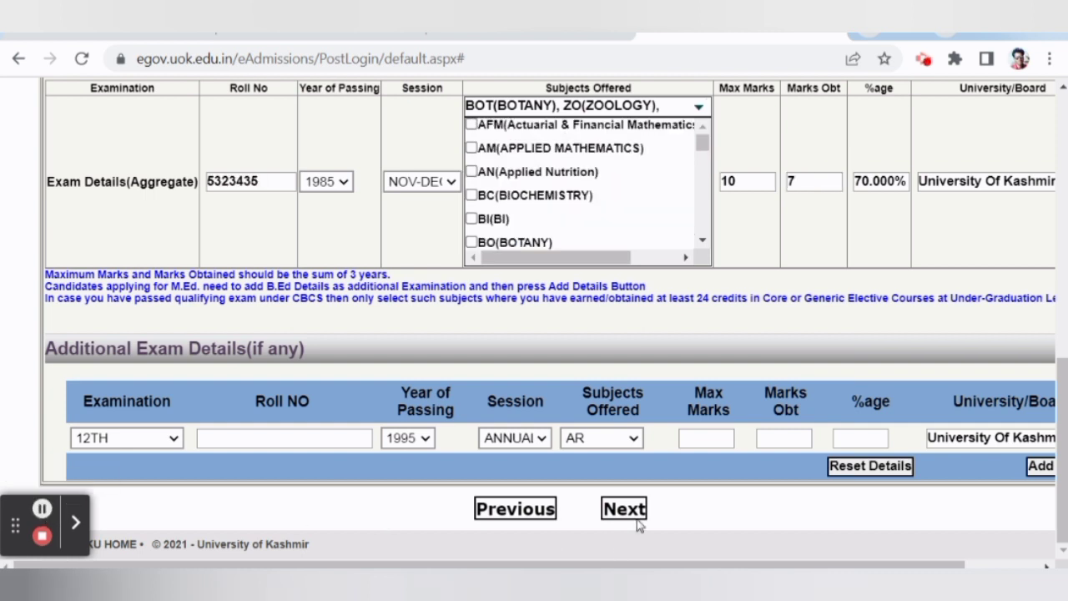
Mark the qualifying exam as CBCS Yes and record 24 credits for both BOT and ZO.
click(634, 519)
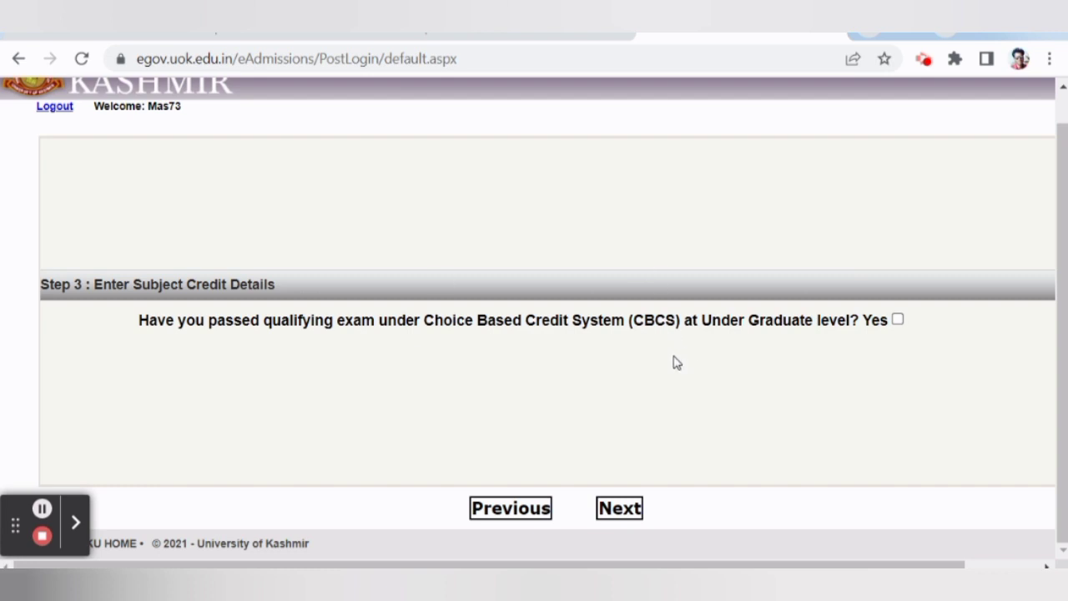
click(899, 320)
click(269, 344)
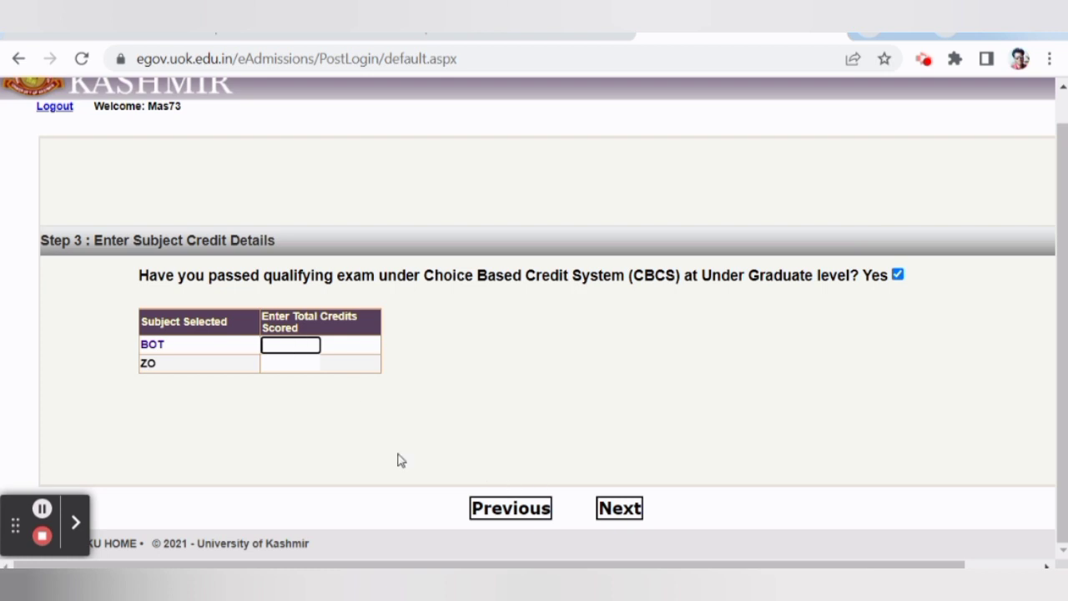
click(42, 509)
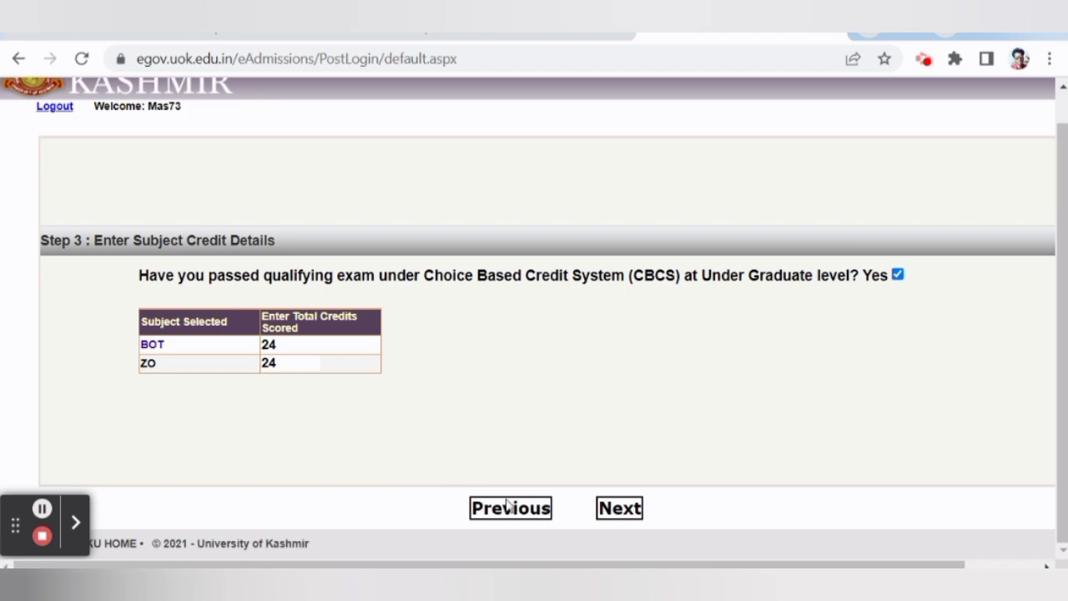
click(630, 513)
Choose MSZO with Kashmir University as its first-preference college.
scroll(500, 376, down, 2)
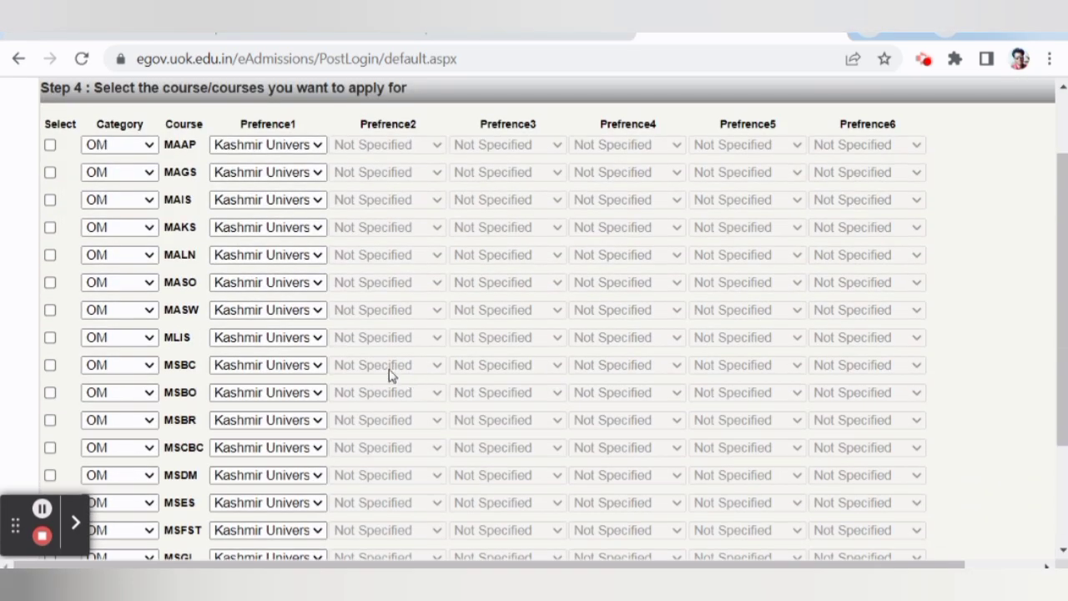
scroll(358, 324, down, 2)
scroll(361, 250, up, 3)
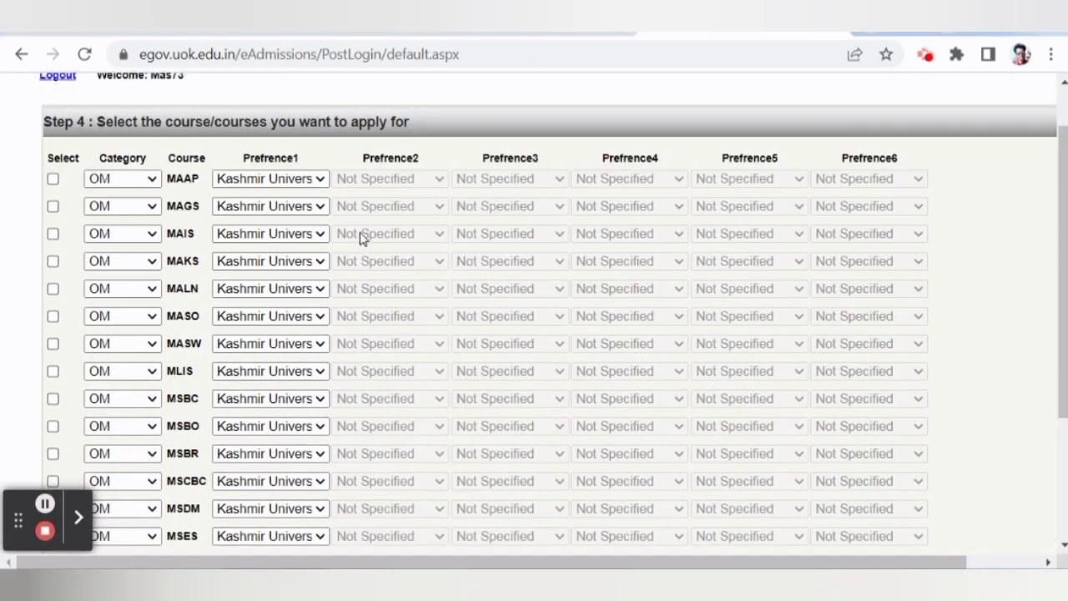
scroll(208, 358, down, 5)
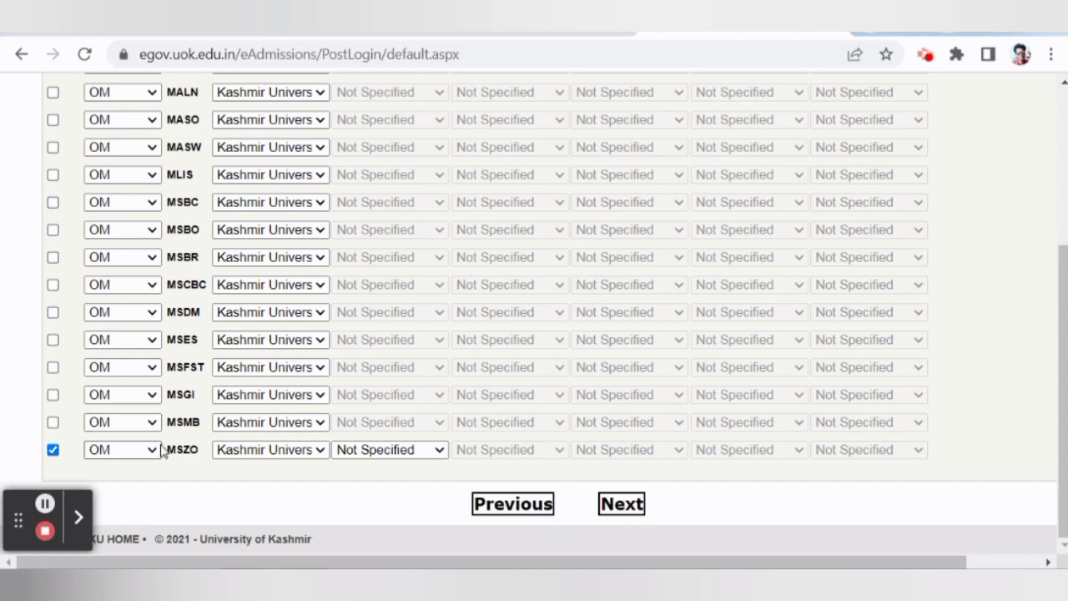
click(263, 452)
click(264, 452)
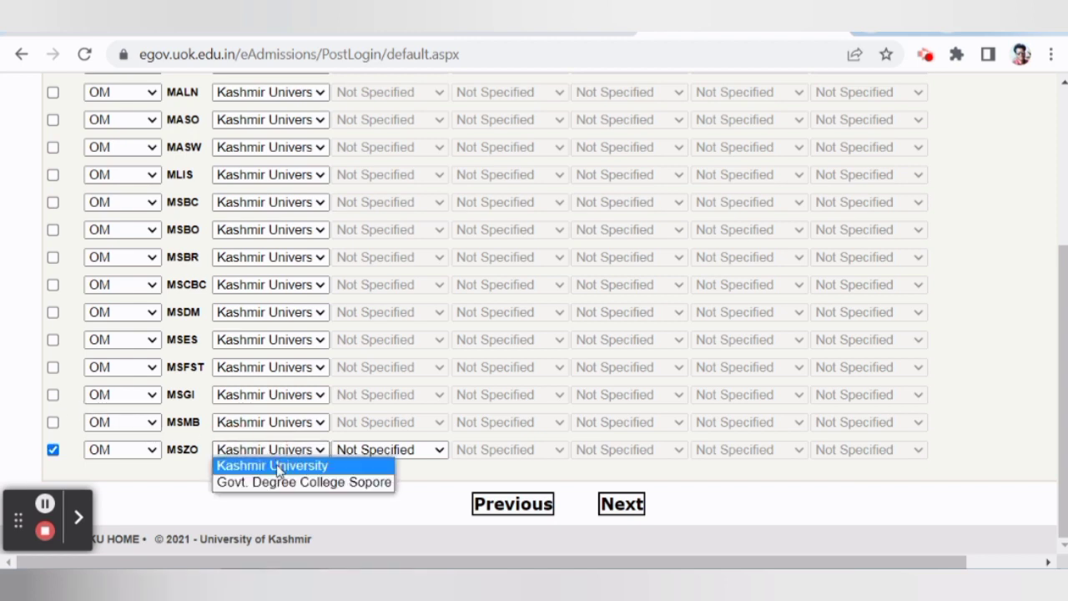
click(278, 468)
Set Govt. Degree College Sopore as the MSZO second preference and continue to the preview.
click(372, 452)
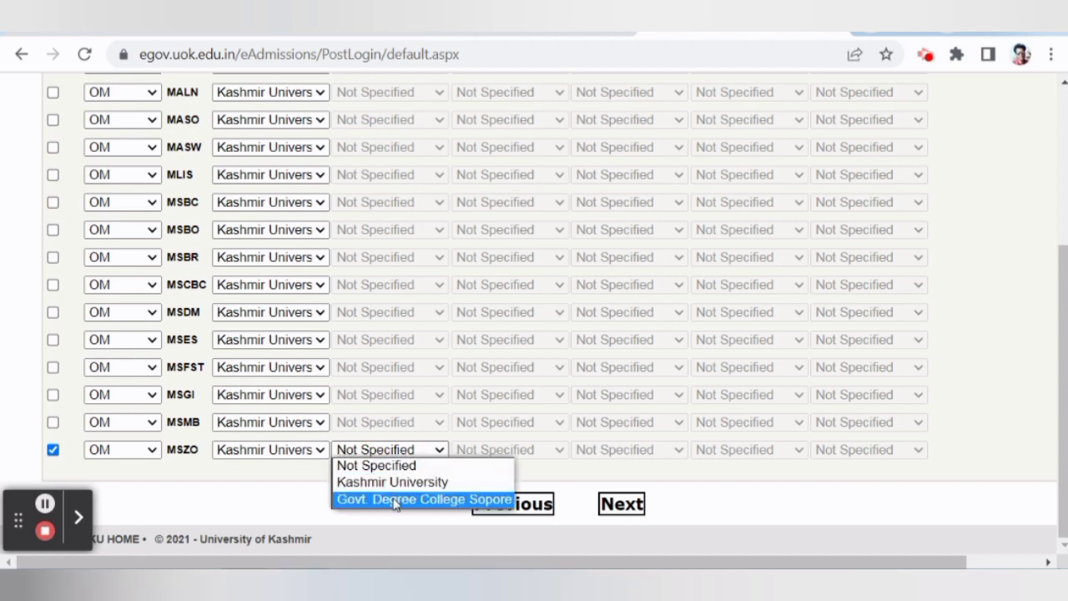
click(395, 500)
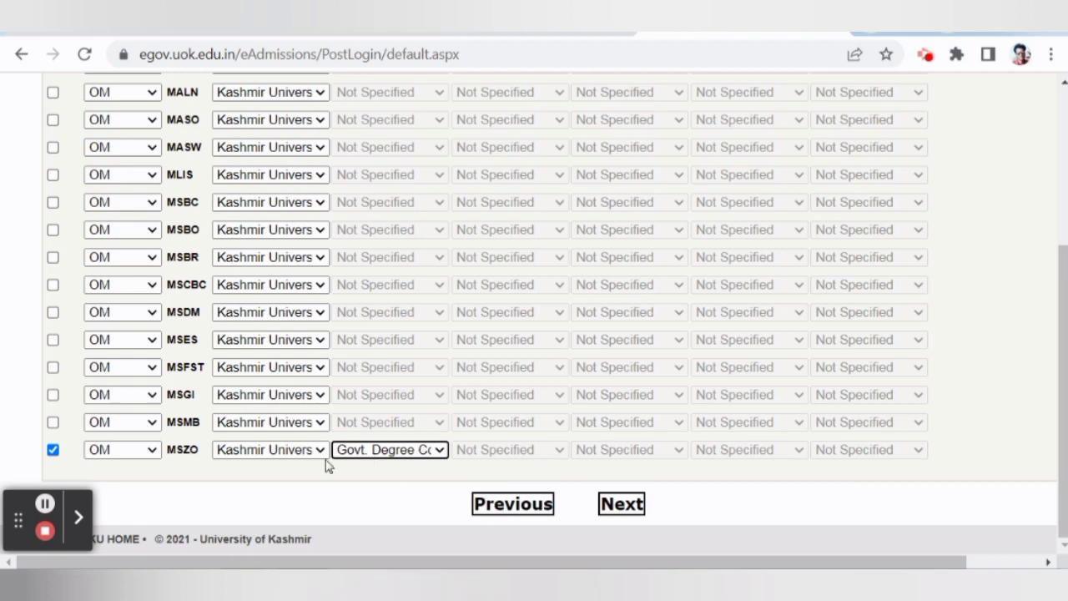
scroll(326, 466, up, 1)
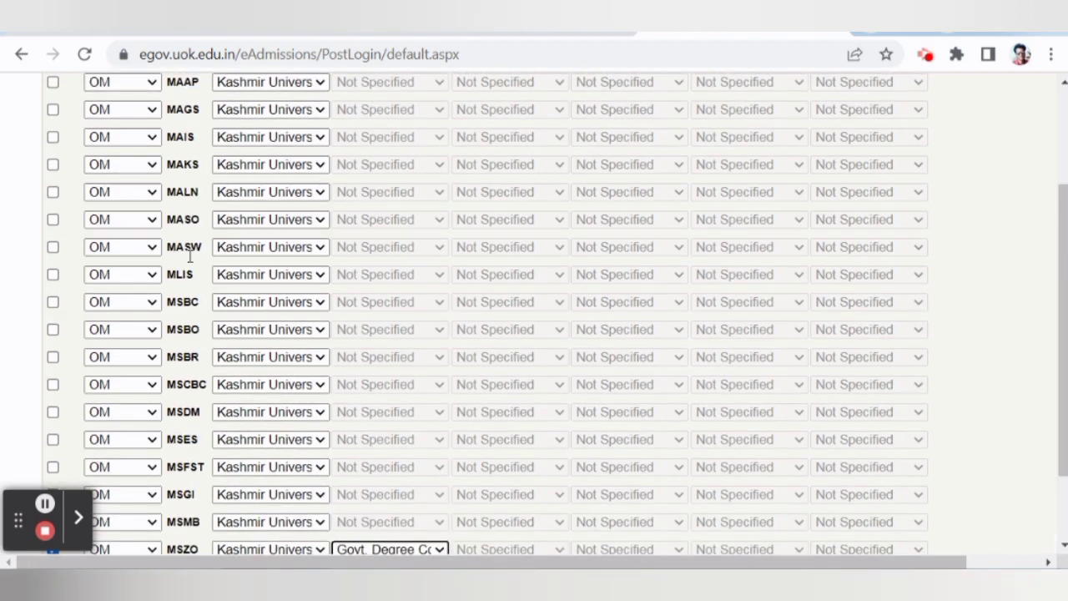
scroll(190, 257, up, 1)
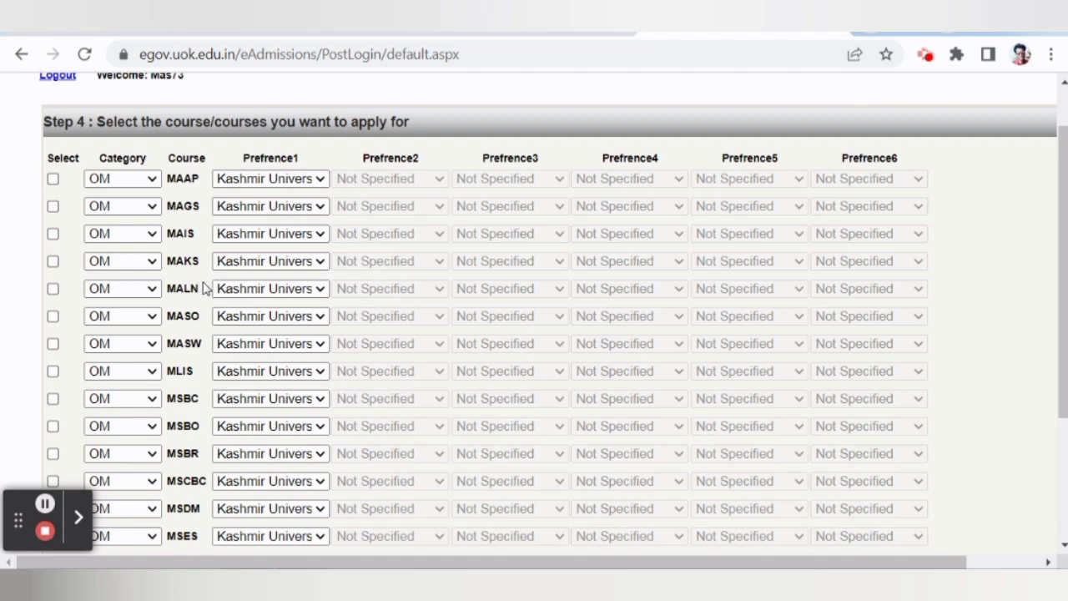
scroll(202, 278, down, 2)
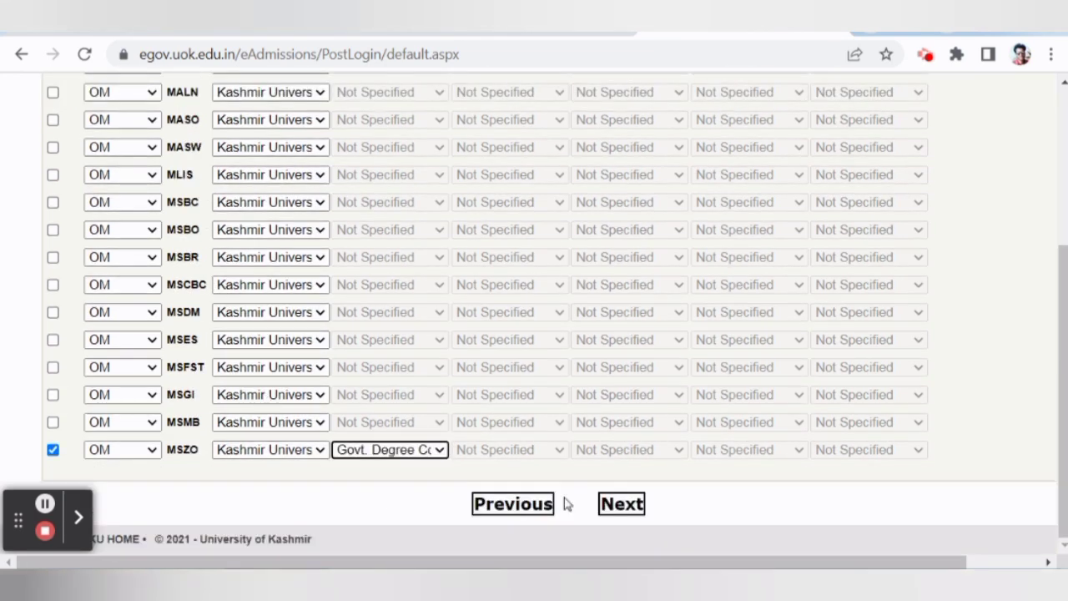
click(622, 505)
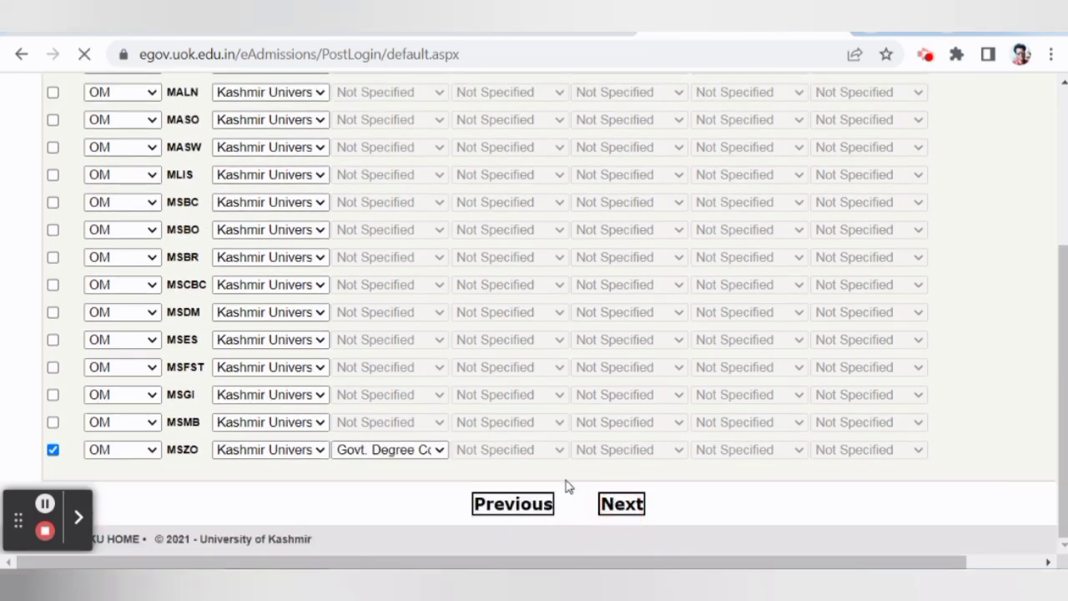
Review the Master of Science in Zoology (OM) application preview and submit it.
scroll(549, 420, down, 1)
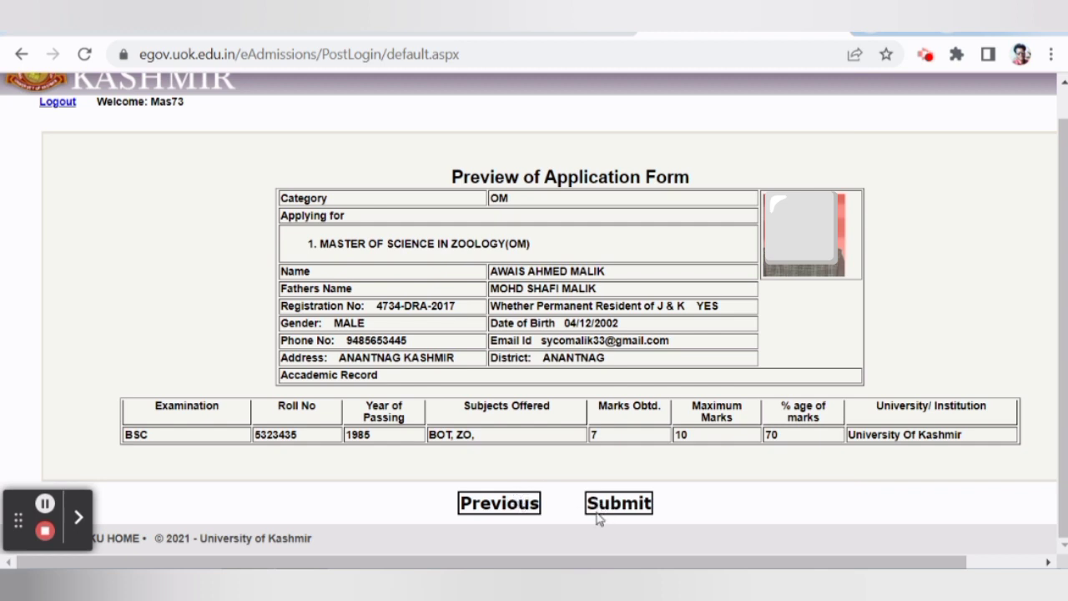
click(630, 515)
From the form-number confirmation, go to the J&K Bank online payment page for the 750 fee.
scroll(420, 365, down, 1)
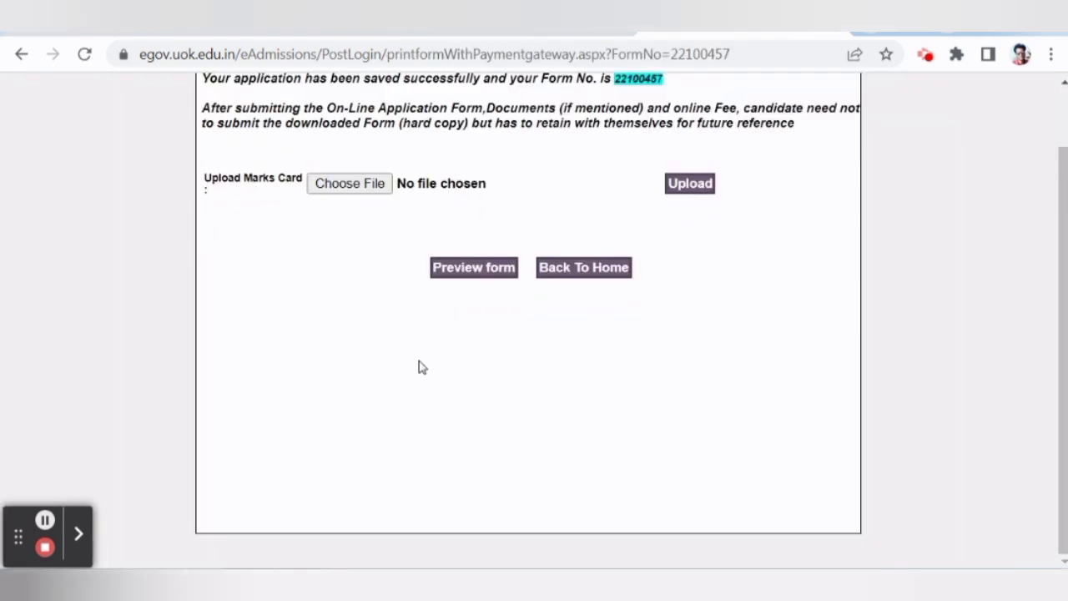
scroll(351, 326, up, 1)
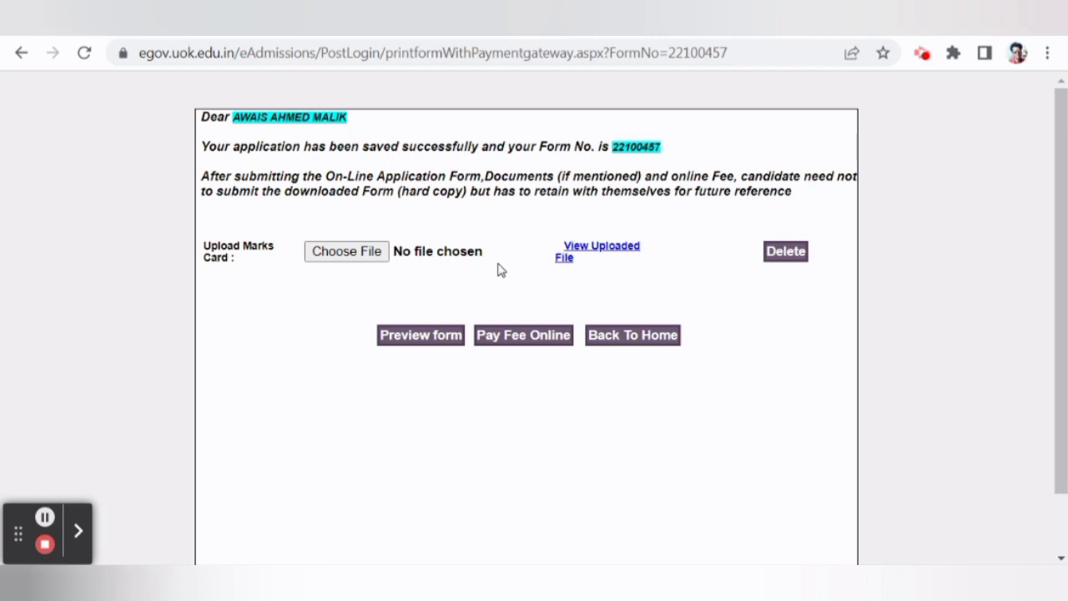
click(523, 342)
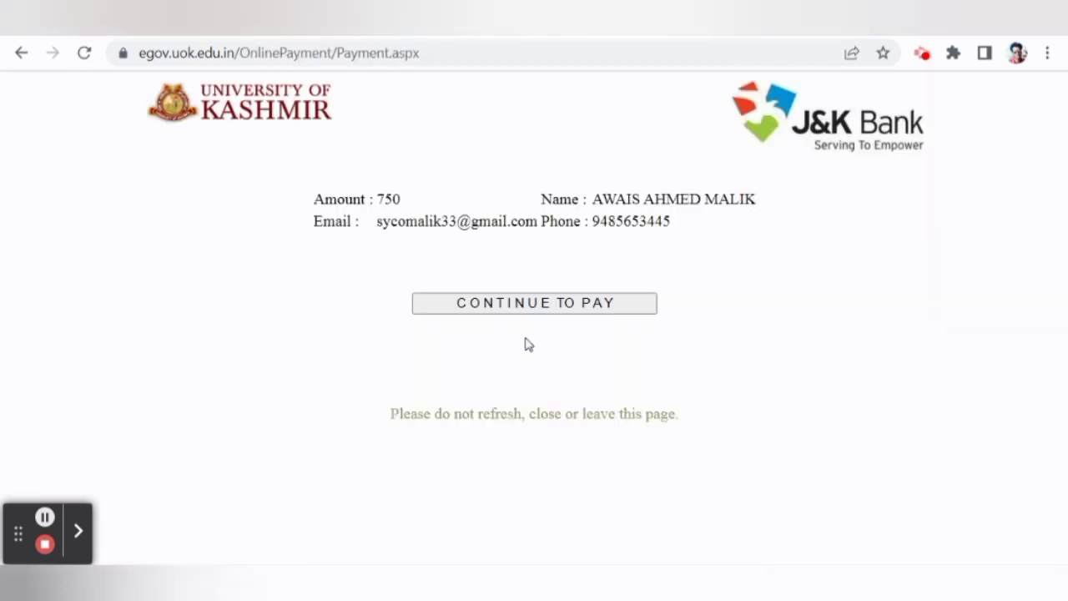